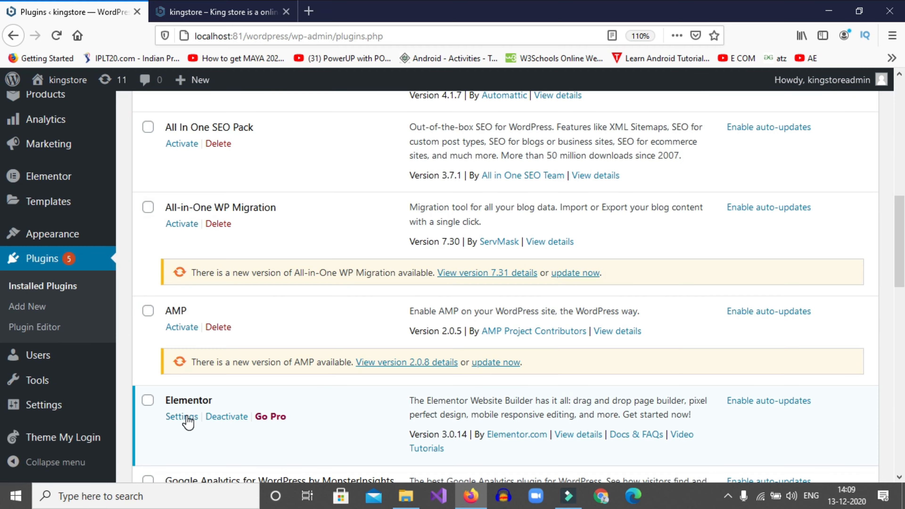
- Look through the installed plugins list and open the page for adding new plugins
{"action": "scroll", "coordinate": [239, 221], "scroll_direction": "down", "scroll_amount": 5}
{"action": "scroll", "coordinate": [230, 289], "scroll_direction": "down", "scroll_amount": 6}
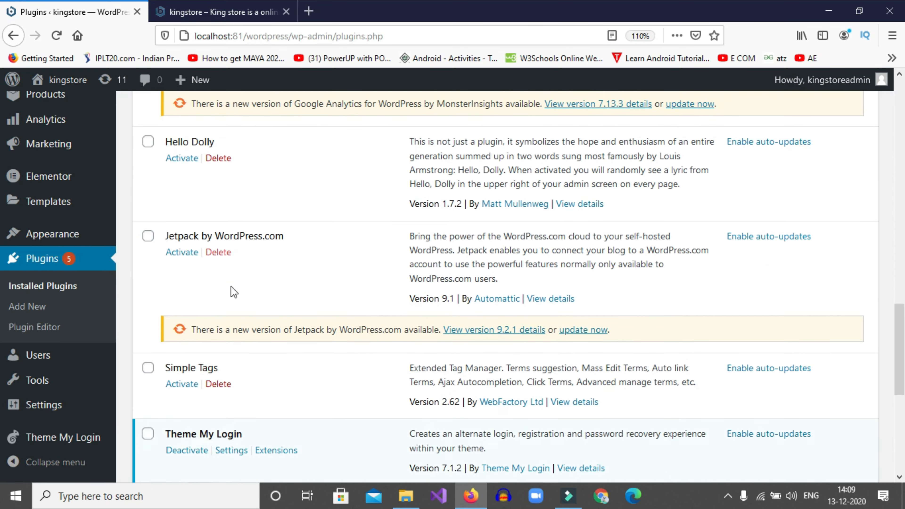
{"action": "scroll", "coordinate": [226, 313], "scroll_direction": "up", "scroll_amount": 20}
{"action": "scroll", "coordinate": [225, 338], "scroll_direction": "up", "scroll_amount": 5}
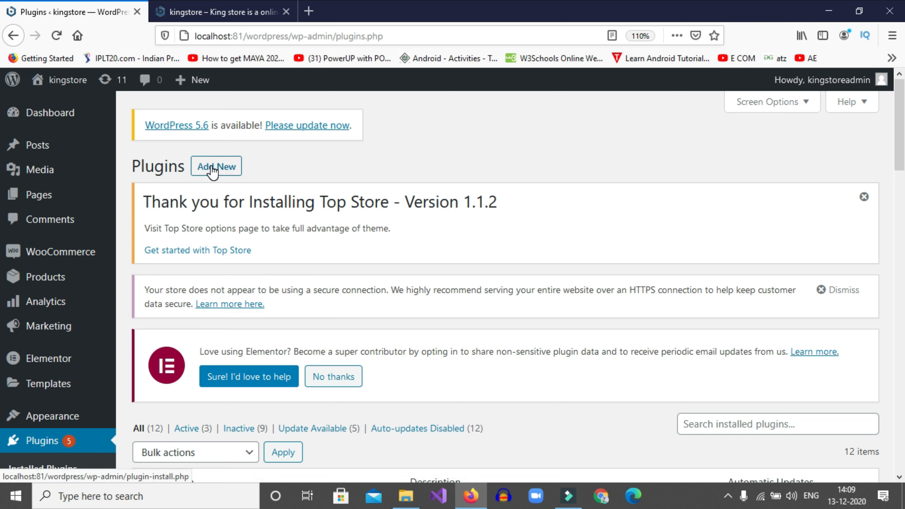
{"action": "left_click", "coordinate": [211, 167]}
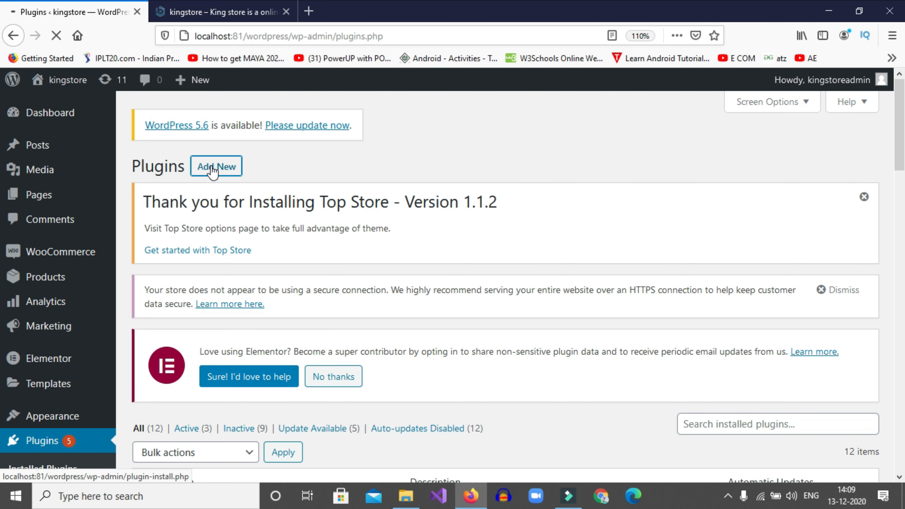
- Browse the featured plugins and search the plugin directory for "elementor"
{"action": "scroll", "coordinate": [395, 225], "scroll_direction": "down", "scroll_amount": 8}
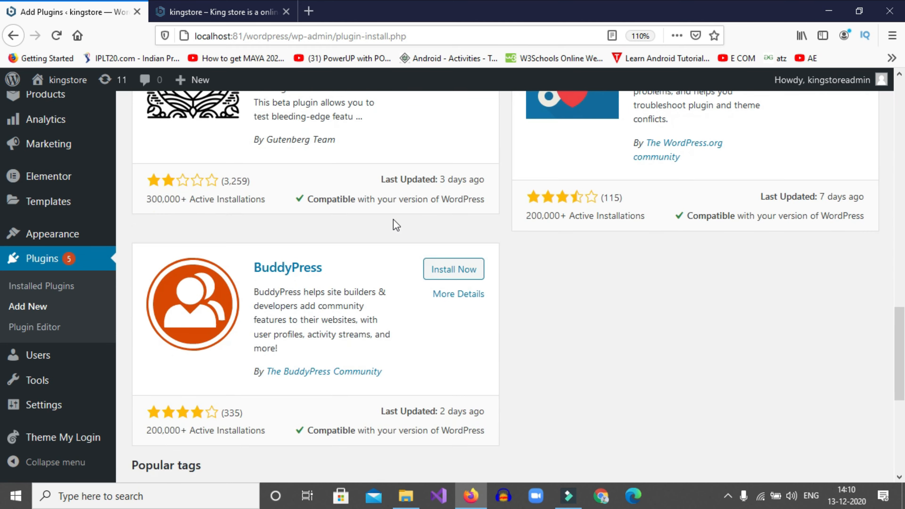
{"action": "scroll", "coordinate": [395, 225], "scroll_direction": "up", "scroll_amount": 13}
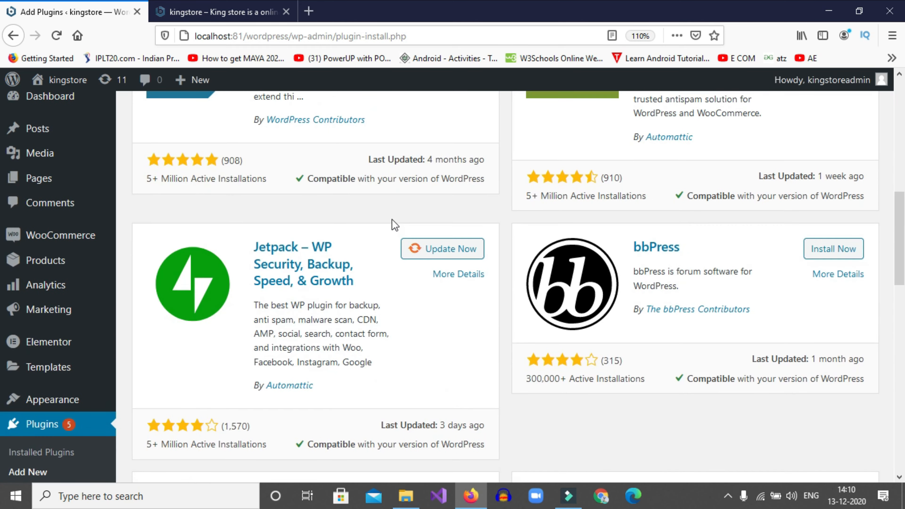
{"action": "left_click", "coordinate": [714, 378]}
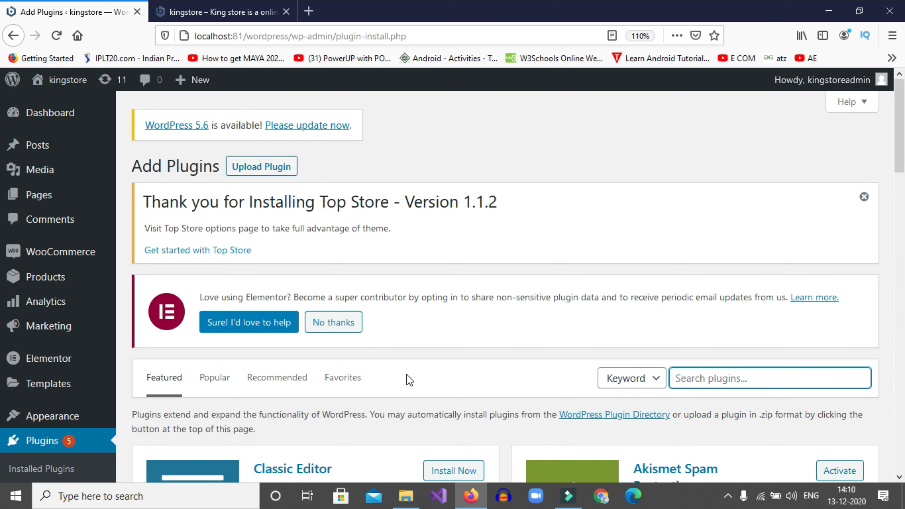
{"action": "scroll", "coordinate": [382, 383], "scroll_direction": "down", "scroll_amount": 5}
{"action": "scroll", "coordinate": [401, 324], "scroll_direction": "down", "scroll_amount": 15}
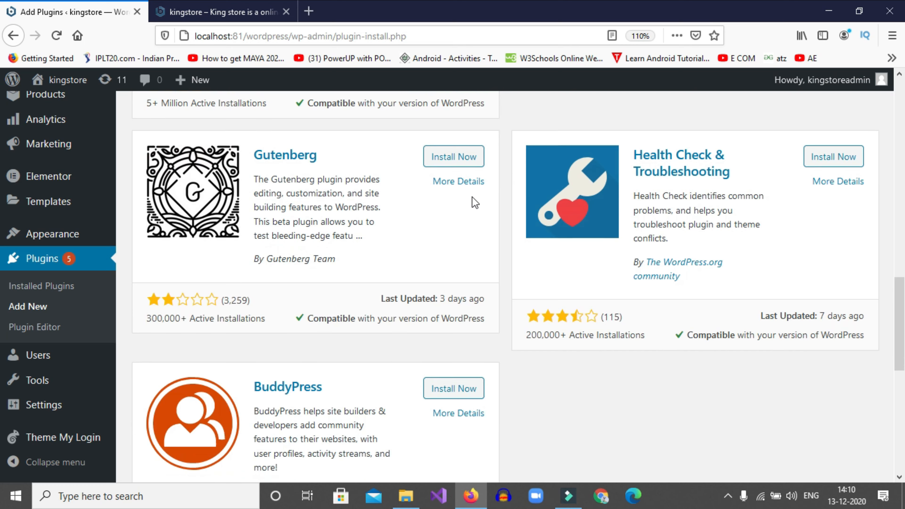
{"action": "scroll", "coordinate": [475, 228], "scroll_direction": "up", "scroll_amount": 5}
{"action": "scroll", "coordinate": [472, 228], "scroll_direction": "up", "scroll_amount": 10}
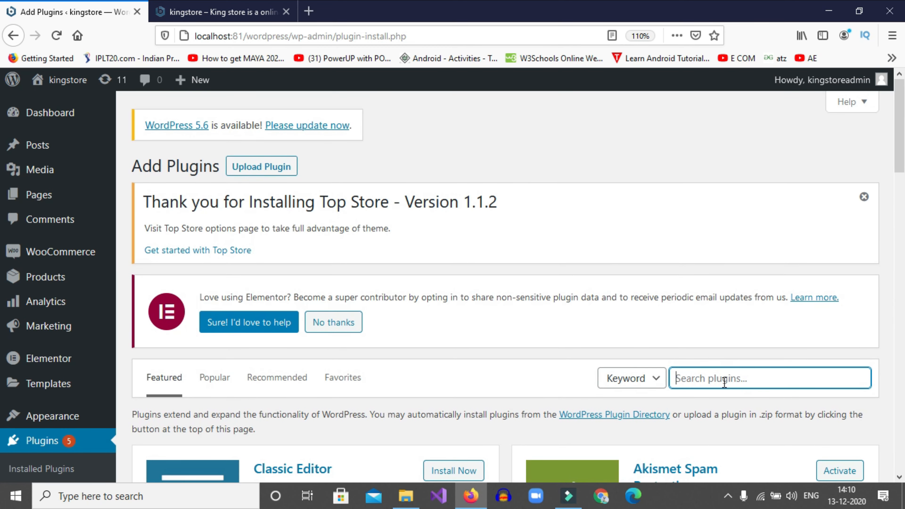
{"action": "left_click", "coordinate": [699, 379]}
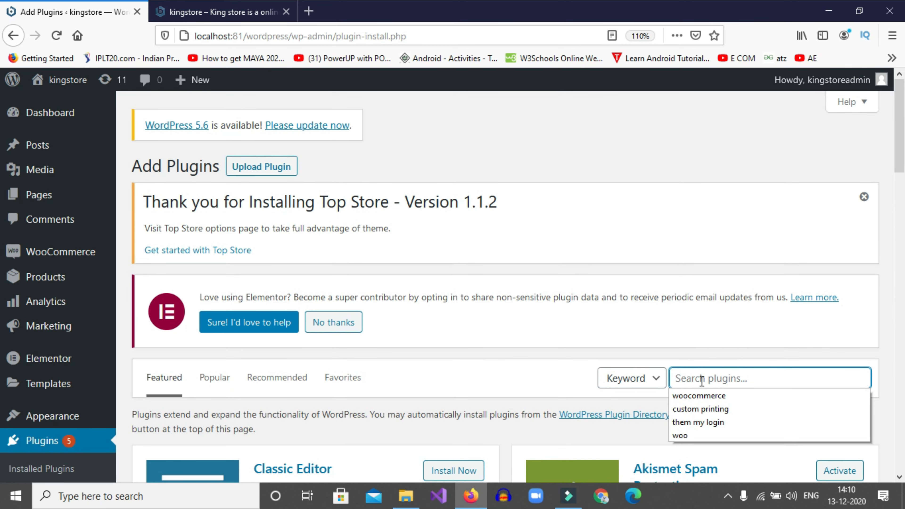
{"action": "type", "text": "ele"}
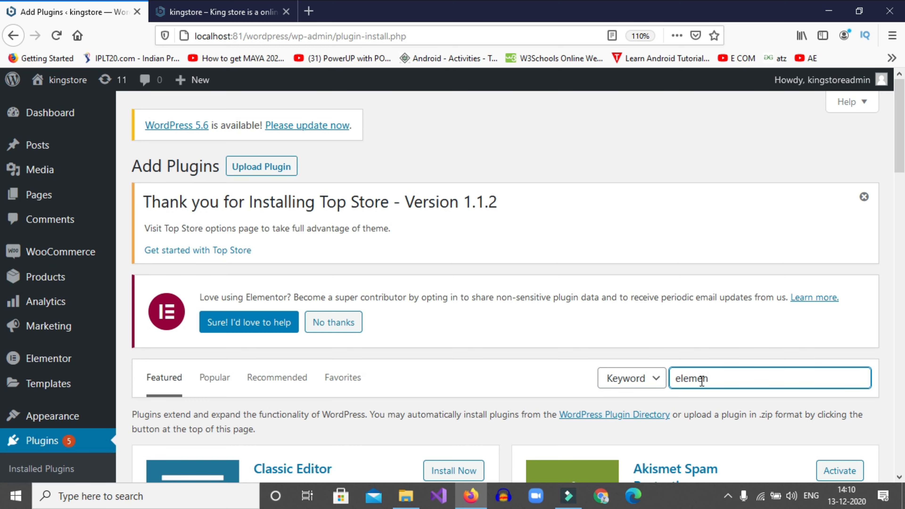
{"action": "type", "text": "men"}
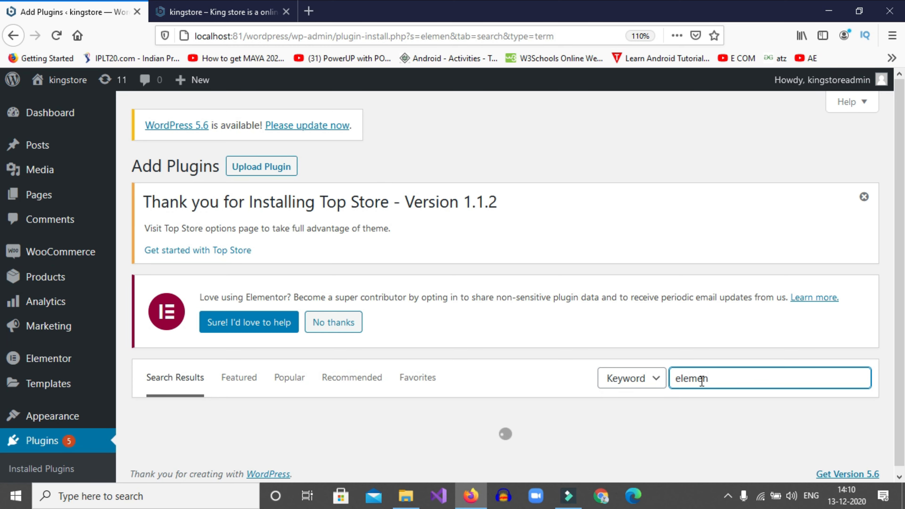
{"action": "type", "text": "tor"}
- Examine the Elementor Website Builder entry and the related add-ons in the plugin search results
{"action": "scroll", "coordinate": [716, 370], "scroll_direction": "down", "scroll_amount": 4}
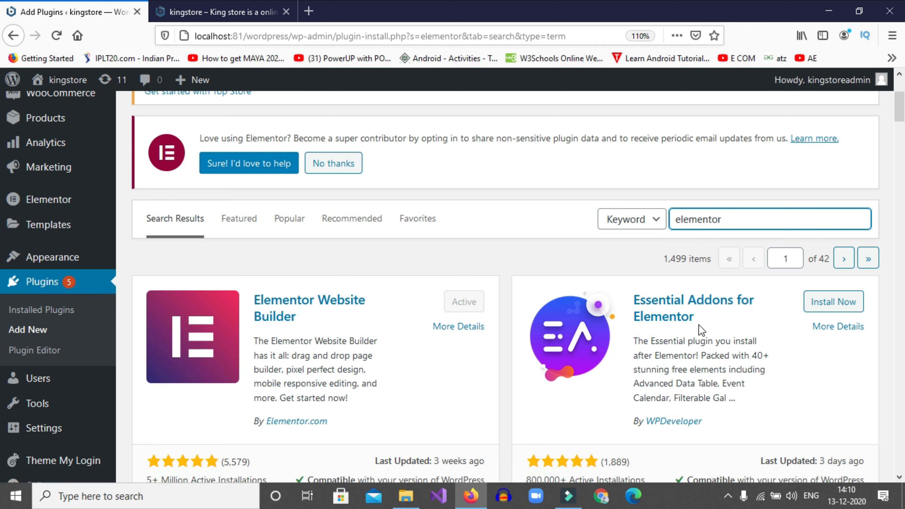
{"action": "scroll", "coordinate": [707, 313], "scroll_direction": "down", "scroll_amount": 3}
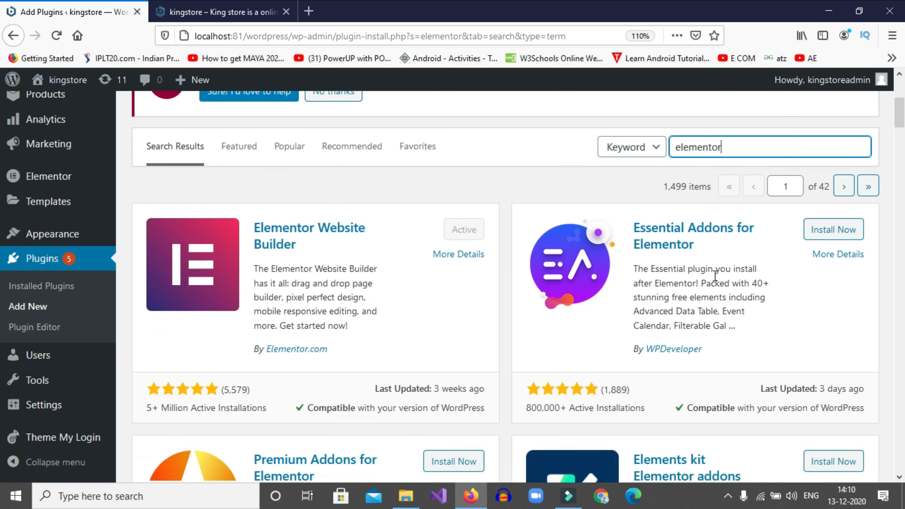
{"action": "scroll", "coordinate": [531, 235], "scroll_direction": "down", "scroll_amount": 6}
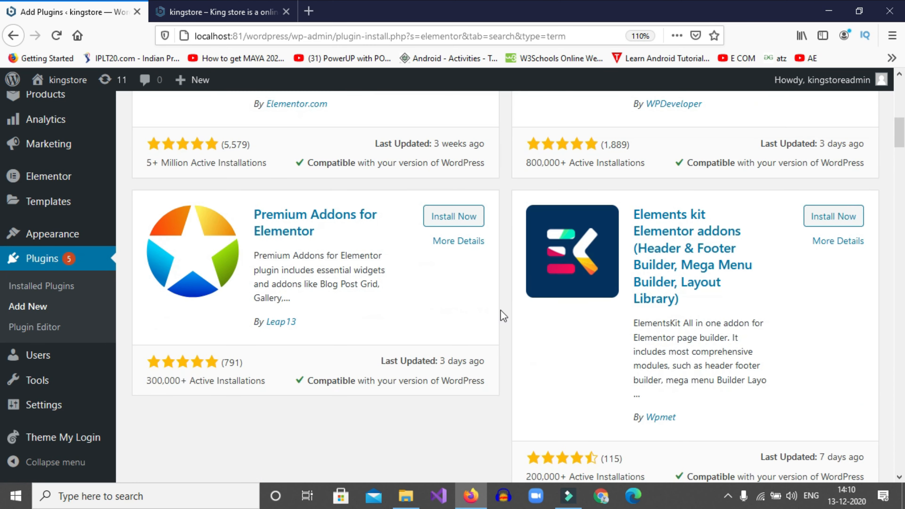
{"action": "scroll", "coordinate": [484, 253], "scroll_direction": "up", "scroll_amount": 5}
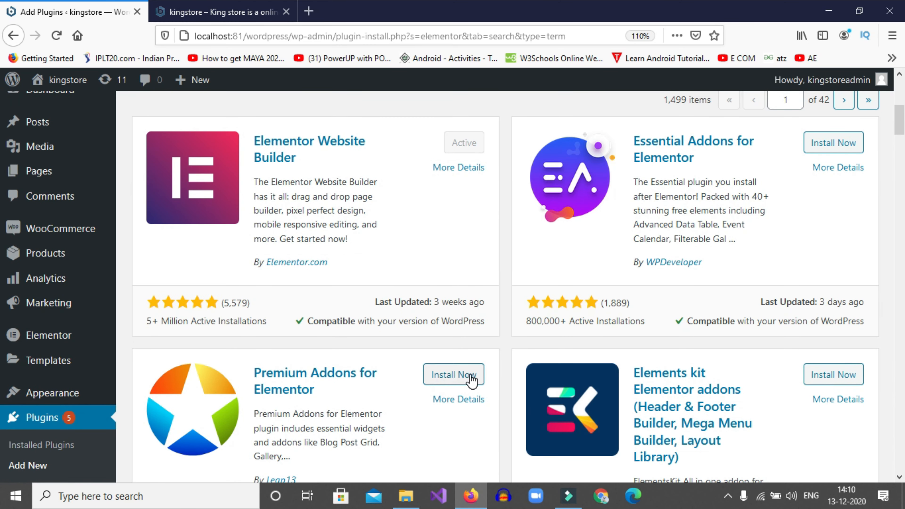
{"action": "scroll", "coordinate": [400, 358], "scroll_direction": "up", "scroll_amount": 7}
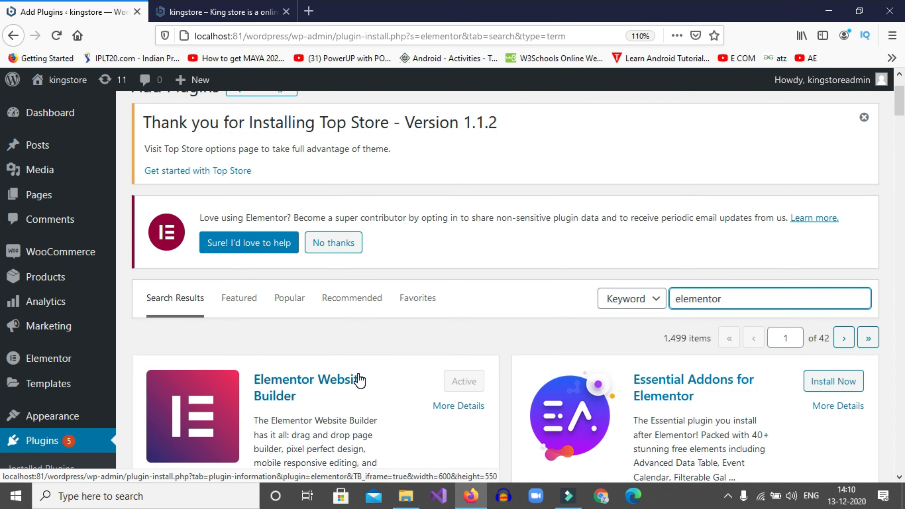
{"action": "left_click", "coordinate": [723, 293]}
{"action": "left_click", "coordinate": [673, 295]}
{"action": "left_click_drag", "start_coordinate": [676, 297], "coordinate": [708, 298]}
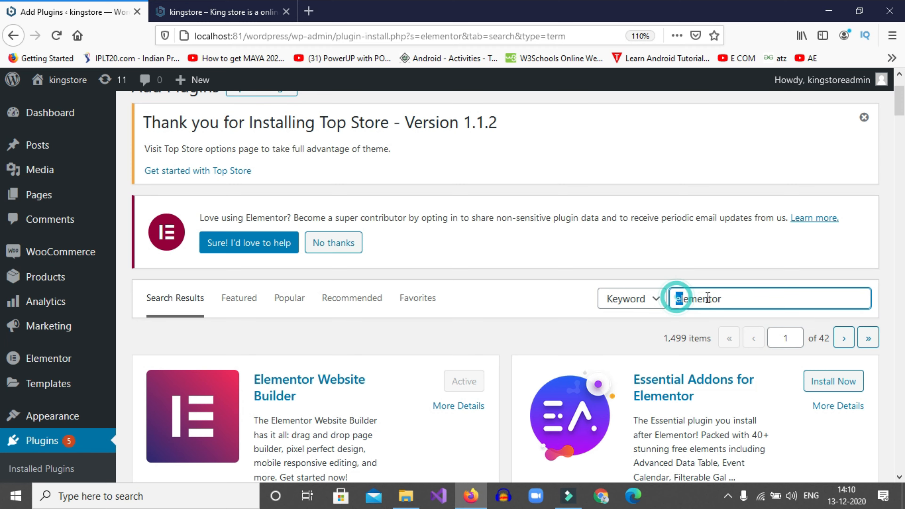
- Check the kingstore front page for the Edit with Elementor option and return to the plugin administration
{"action": "left_click", "coordinate": [200, 15]}
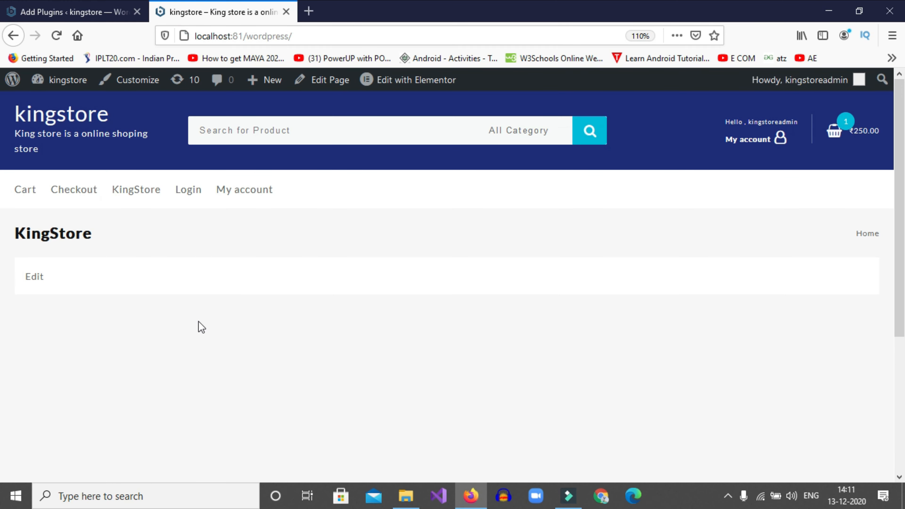
{"action": "mouse_move", "coordinate": [374, 91]}
{"action": "left_click", "coordinate": [54, 5]}
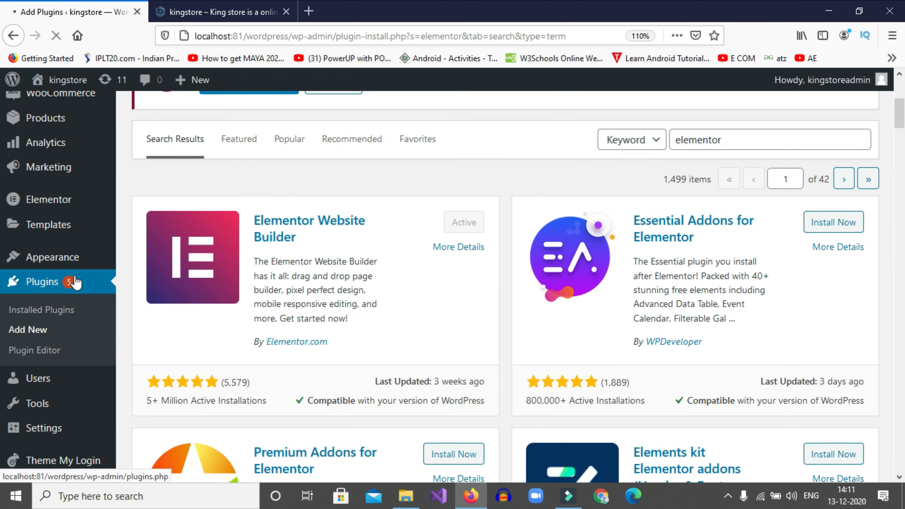
- Open the installed plugins list and check the Elementor plugin's entry
{"action": "left_click", "coordinate": [75, 282]}
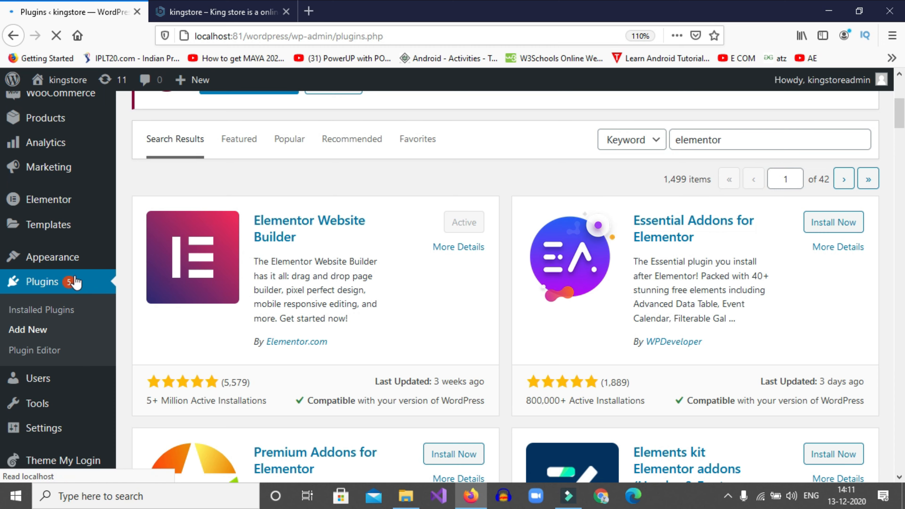
{"action": "scroll", "coordinate": [456, 184], "scroll_direction": "down", "scroll_amount": 5}
{"action": "scroll", "coordinate": [329, 218], "scroll_direction": "down", "scroll_amount": 12}
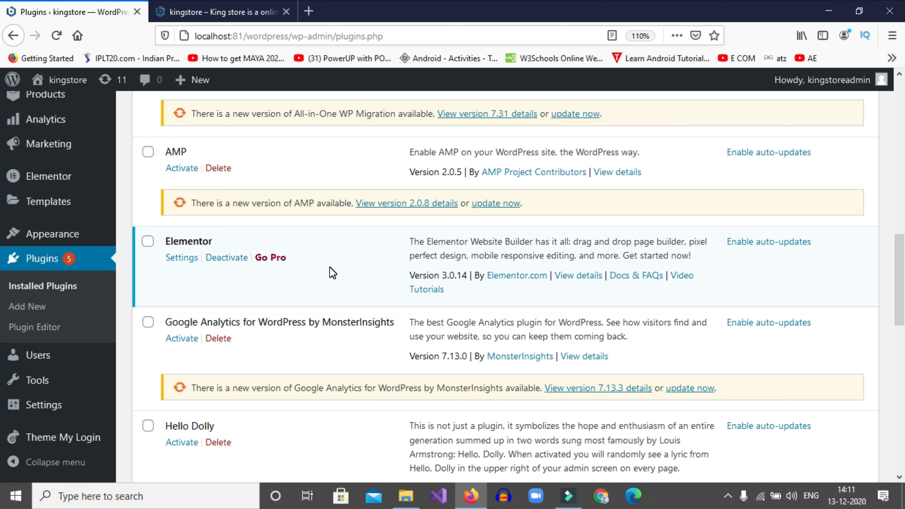
{"action": "scroll", "coordinate": [389, 254], "scroll_direction": "down", "scroll_amount": 1}
{"action": "scroll", "coordinate": [390, 255], "scroll_direction": "up", "scroll_amount": 15}
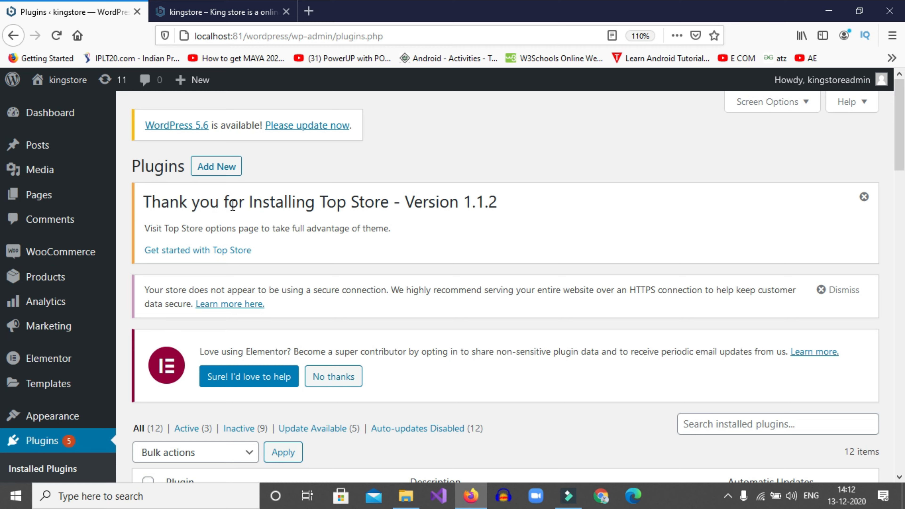
- Open the KingStore page in the Elementor editor and look over the basic widgets and page layout
{"action": "key", "text": "ctrl+Tab"}
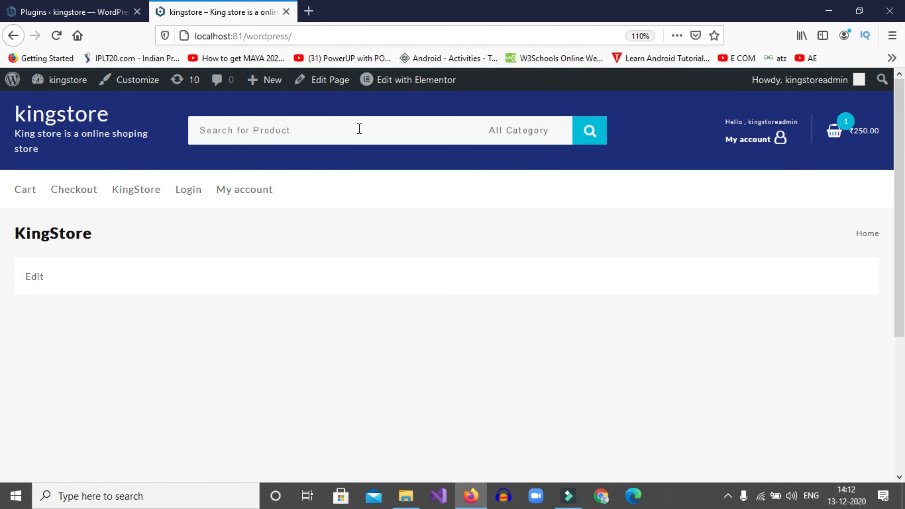
{"action": "mouse_move", "coordinate": [408, 82]}
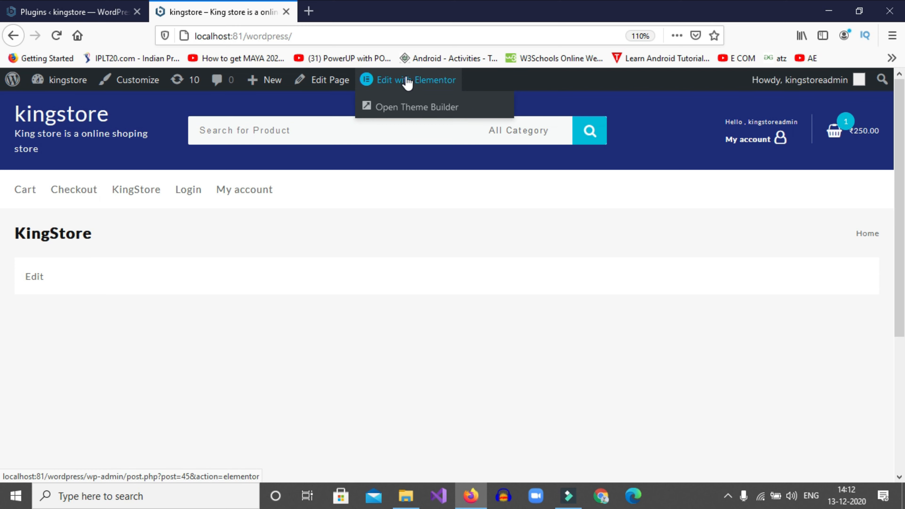
{"action": "left_click", "coordinate": [381, 81]}
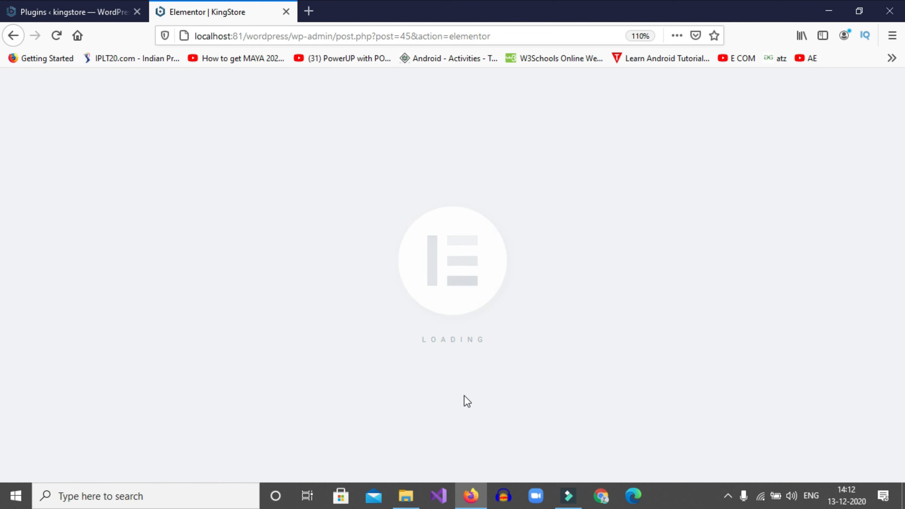
{"action": "scroll", "coordinate": [481, 244], "scroll_direction": "down", "scroll_amount": 5}
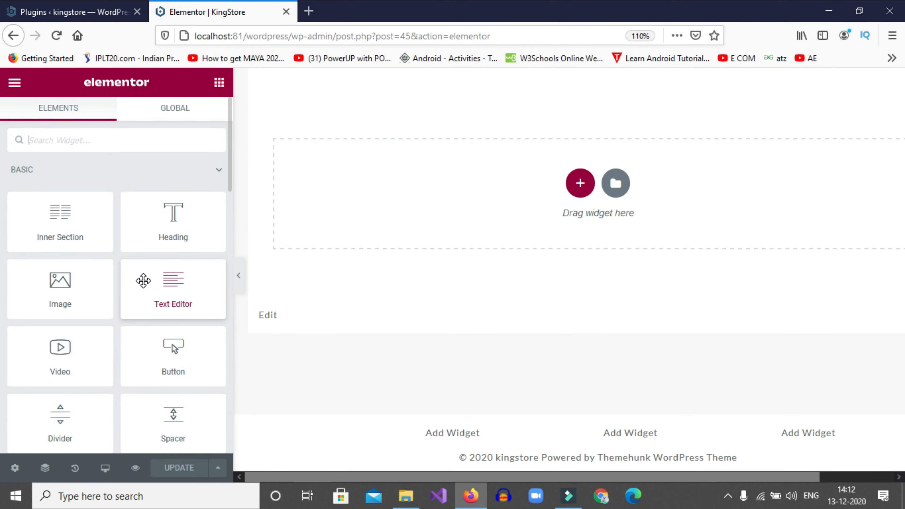
{"action": "scroll", "coordinate": [200, 364], "scroll_direction": "down", "scroll_amount": 3}
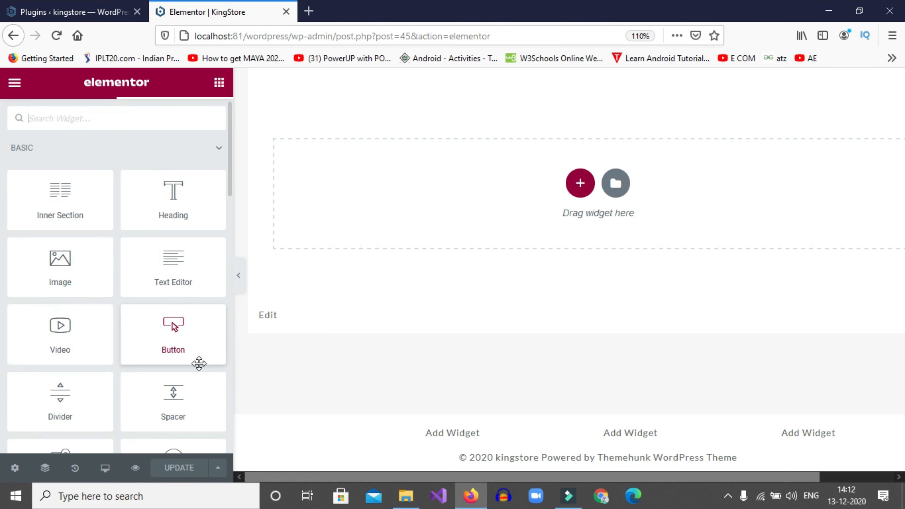
{"action": "scroll", "coordinate": [142, 356], "scroll_direction": "up", "scroll_amount": 3}
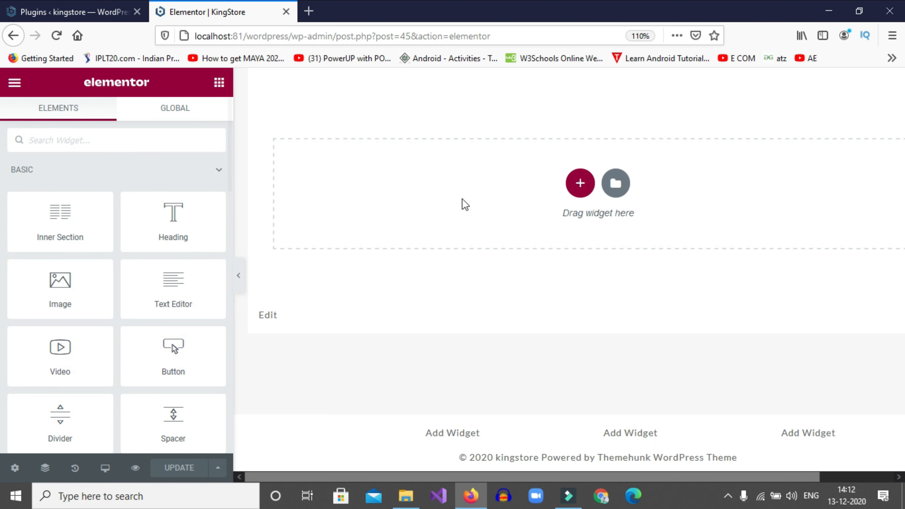
{"action": "scroll", "coordinate": [463, 203], "scroll_direction": "up", "scroll_amount": 5}
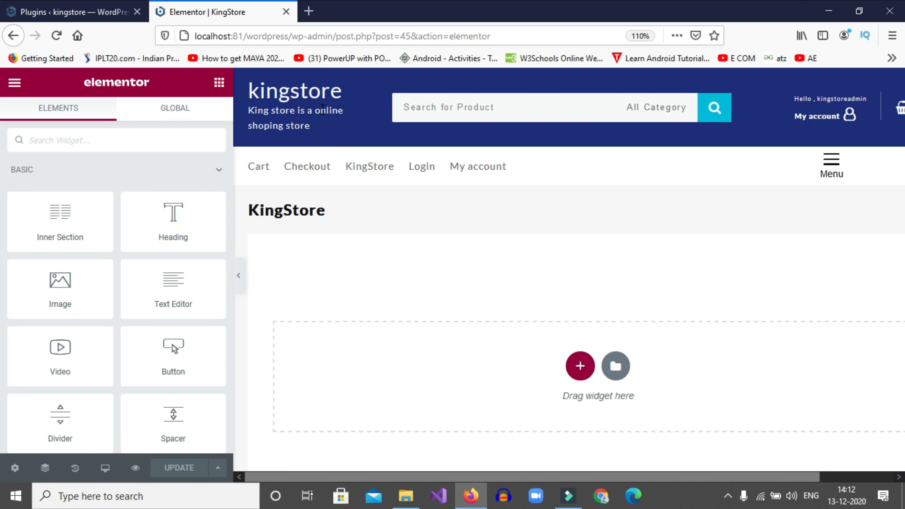
- Add an Image widget to the page's empty drop area and set its image size to Medium - 300 x 300
{"action": "scroll", "coordinate": [801, 137], "scroll_direction": "down", "scroll_amount": 3}
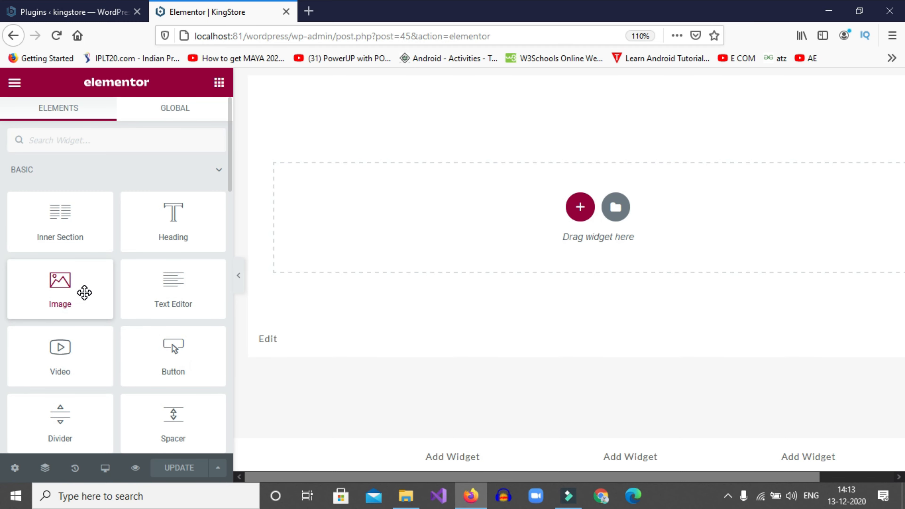
{"action": "left_click_drag", "start_coordinate": [84, 293], "coordinate": [528, 219]}
{"action": "scroll", "coordinate": [529, 222], "scroll_direction": "down", "scroll_amount": 5}
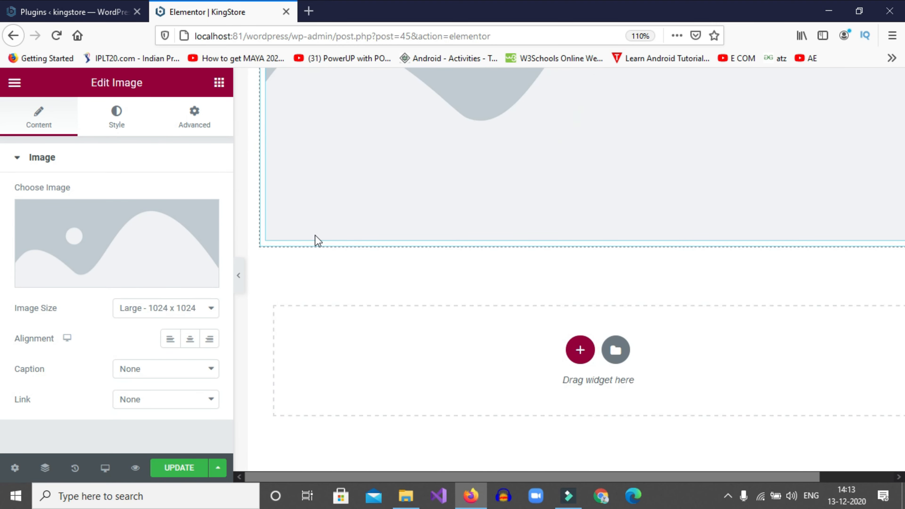
{"action": "left_click", "coordinate": [184, 314]}
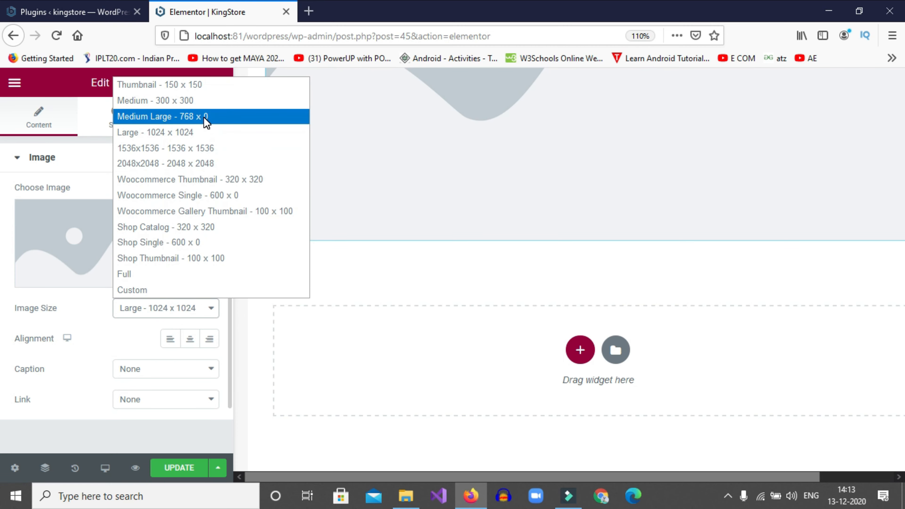
{"action": "left_click", "coordinate": [201, 101]}
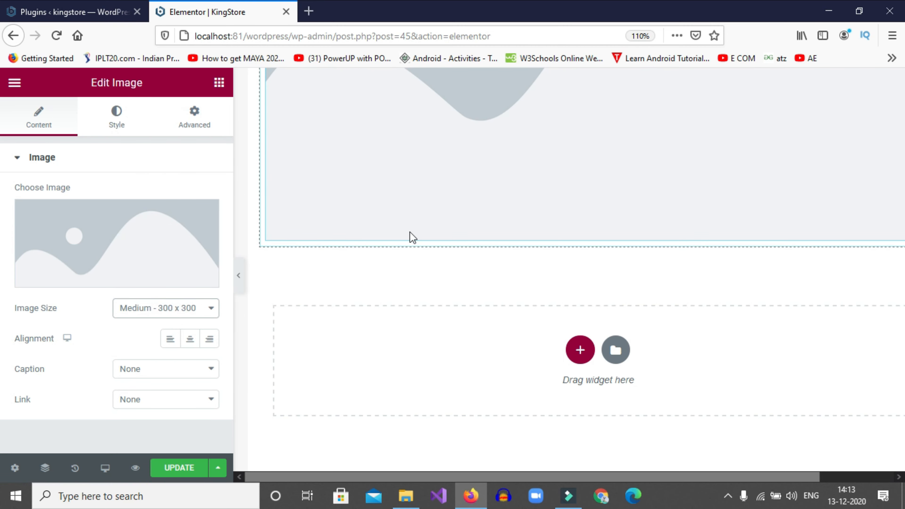
{"action": "scroll", "coordinate": [433, 250], "scroll_direction": "down", "scroll_amount": 5}
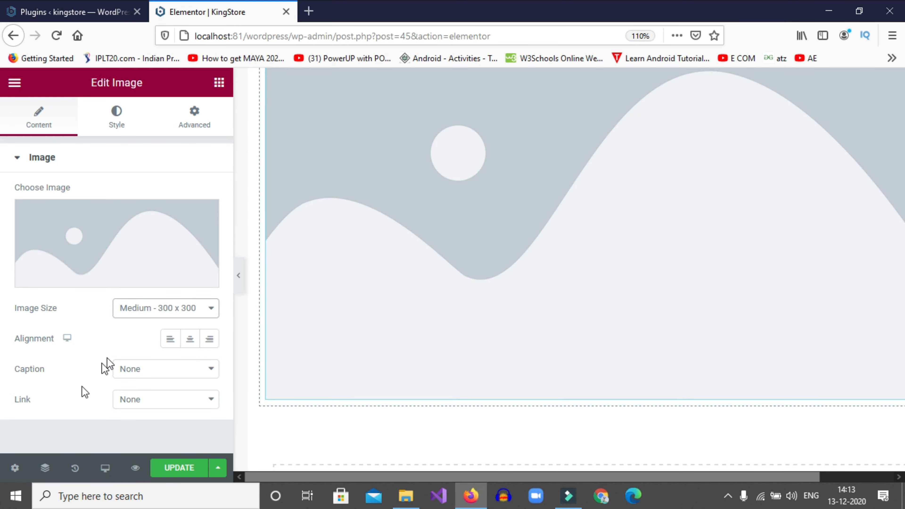
- Preview the KingStore page in the Tablet and Mobile responsive modes and examine how the image fits each layout
{"action": "left_click", "coordinate": [105, 468]}
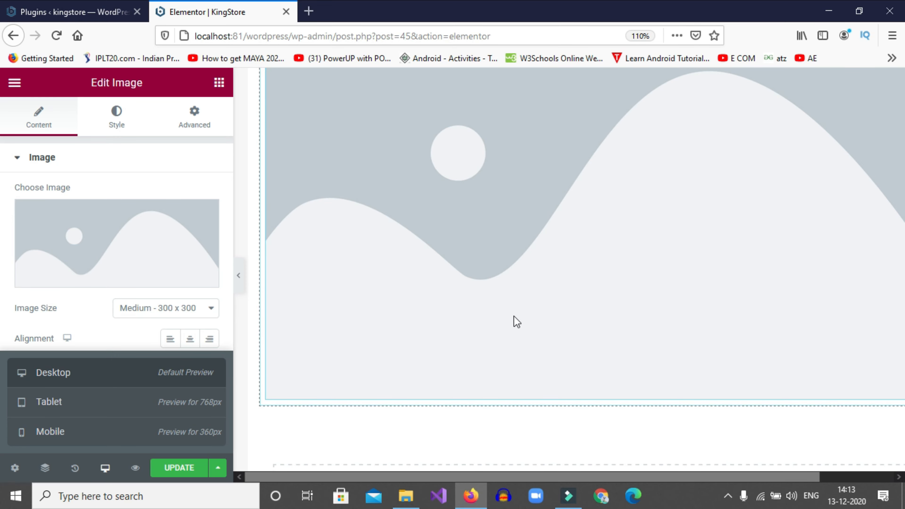
{"action": "left_click", "coordinate": [51, 408]}
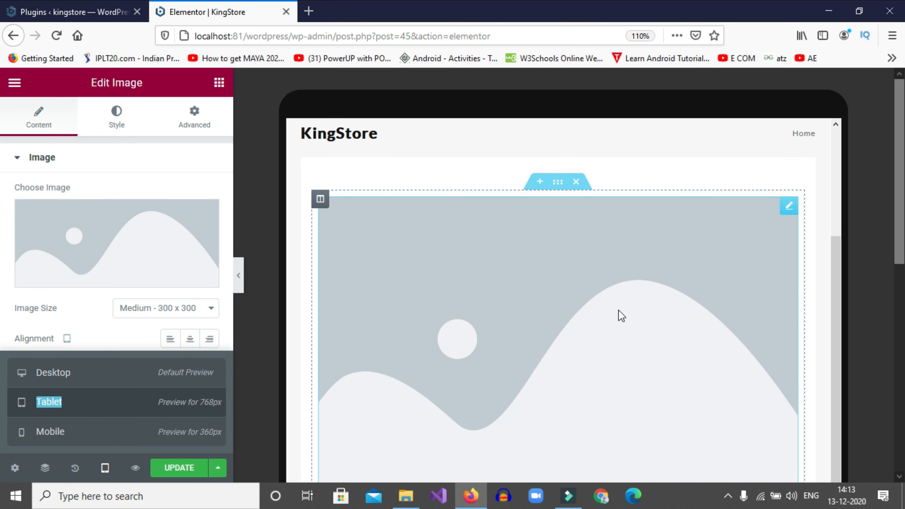
{"action": "scroll", "coordinate": [612, 306], "scroll_direction": "down", "scroll_amount": 2}
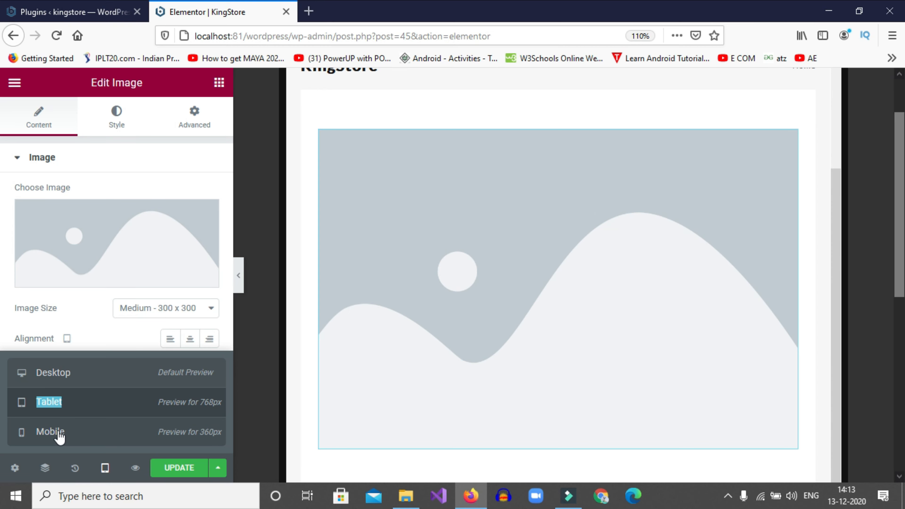
{"action": "left_click", "coordinate": [50, 432]}
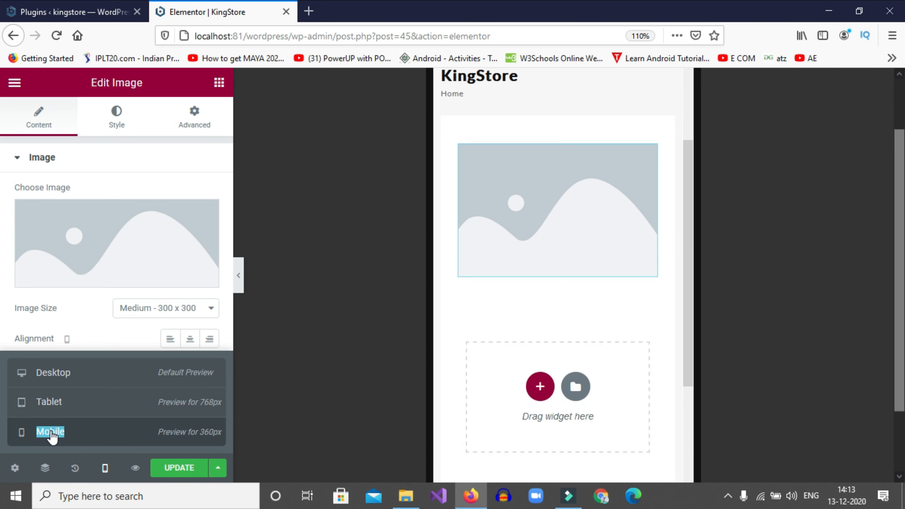
{"action": "scroll", "coordinate": [592, 320], "scroll_direction": "up", "scroll_amount": 3}
{"action": "scroll", "coordinate": [600, 278], "scroll_direction": "down", "scroll_amount": 2}
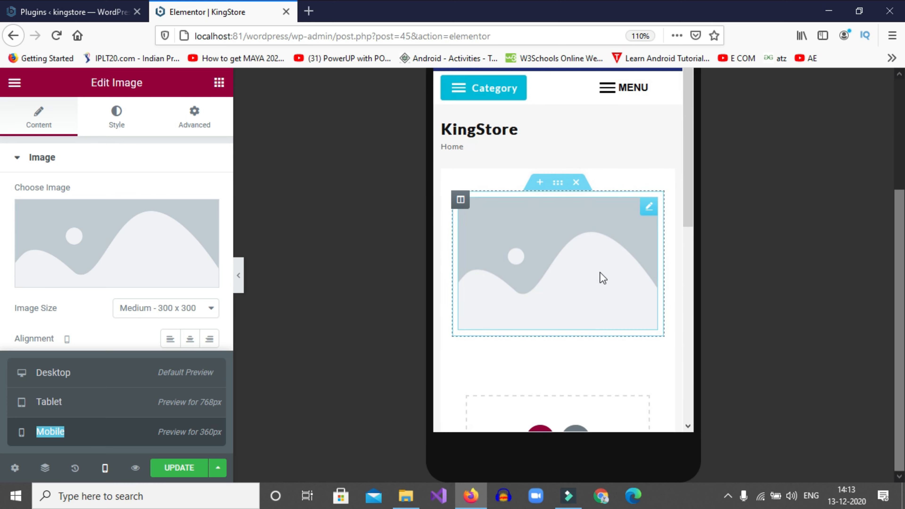
{"action": "scroll", "coordinate": [561, 256], "scroll_direction": "down", "scroll_amount": 6}
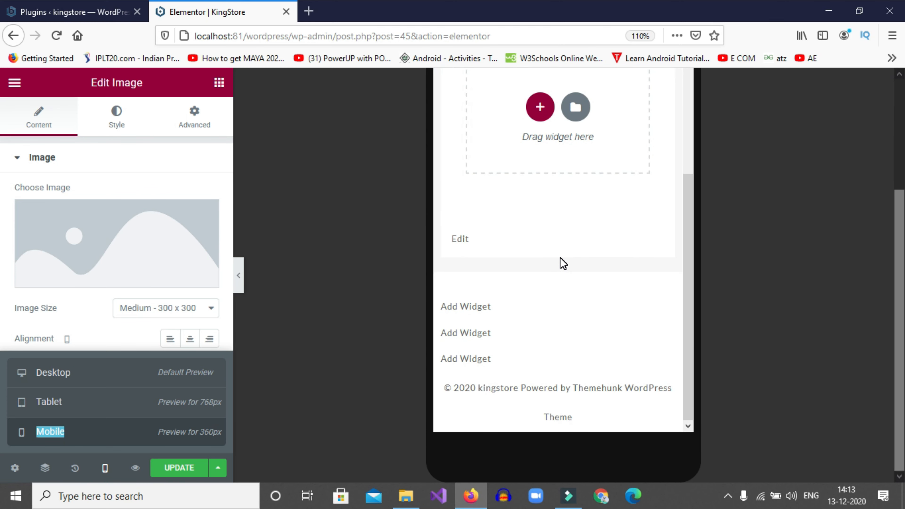
{"action": "scroll", "coordinate": [562, 257], "scroll_direction": "up", "scroll_amount": 8}
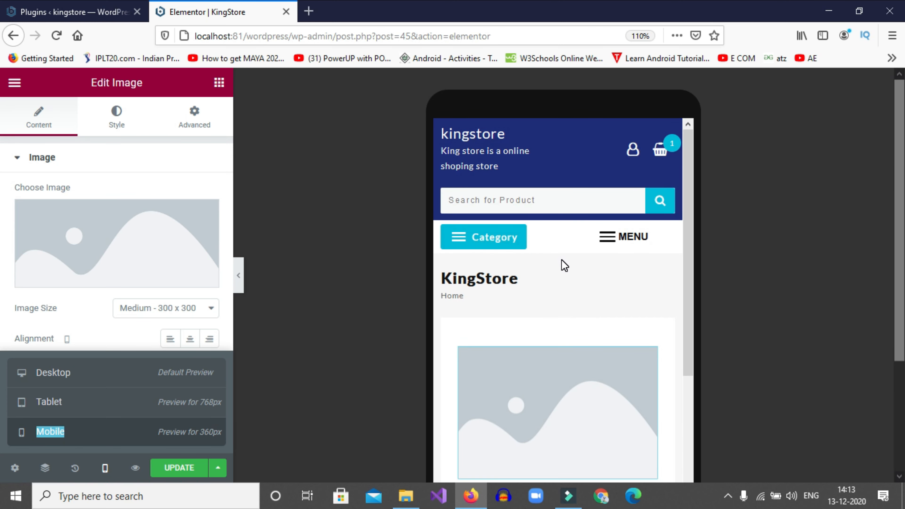
{"action": "scroll", "coordinate": [564, 266], "scroll_direction": "down", "scroll_amount": 2}
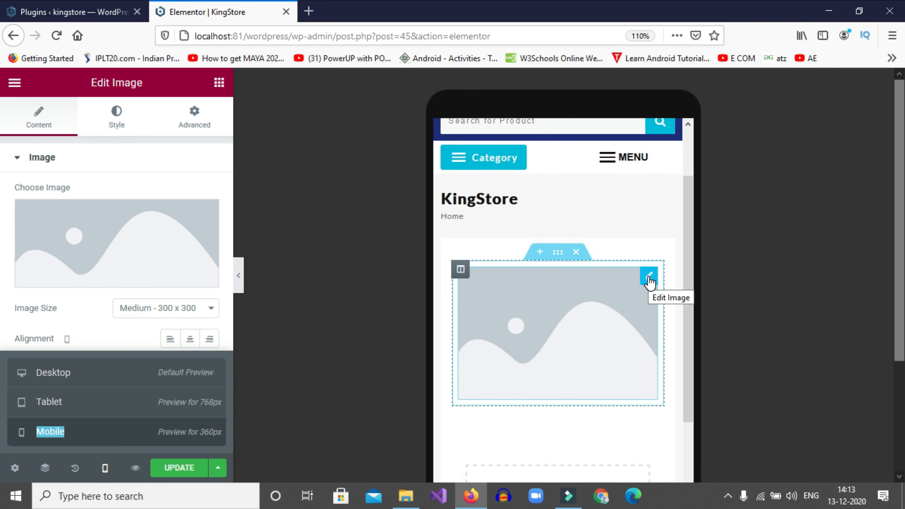
- Open the image widget's media library and upload fruitveg.jpeg from the Desktop's kingstore products folder
{"action": "left_click", "coordinate": [649, 278]}
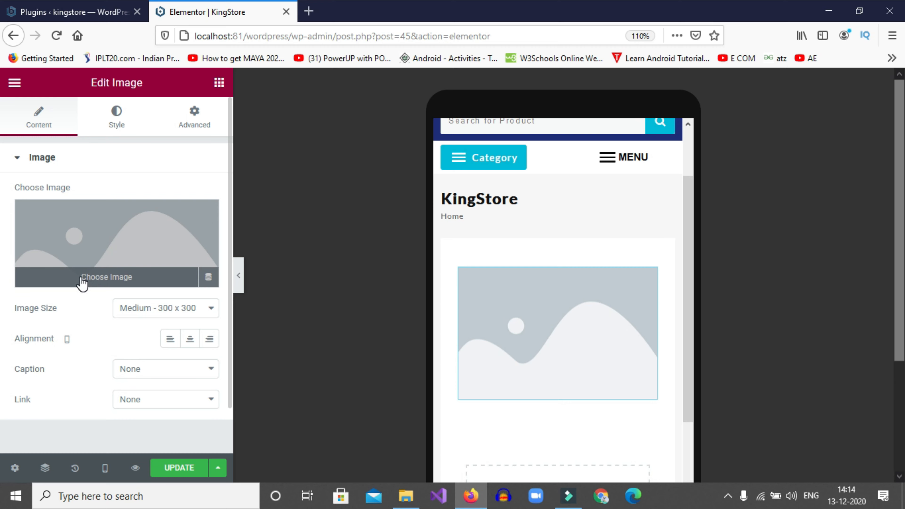
{"action": "left_click", "coordinate": [110, 277]}
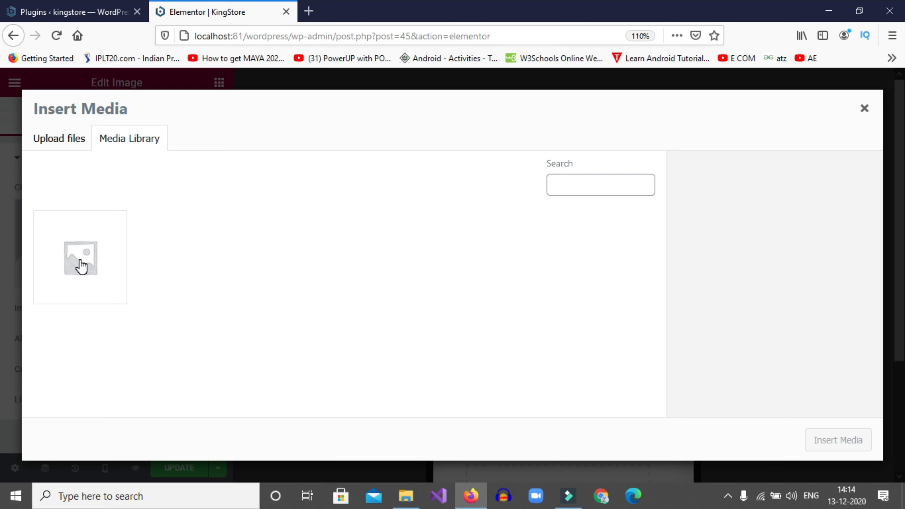
{"action": "left_click", "coordinate": [413, 505]}
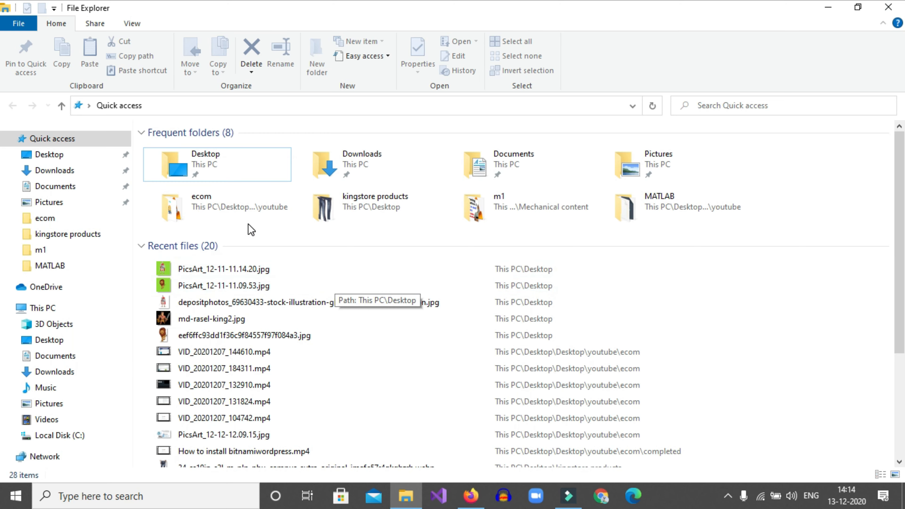
{"action": "left_click", "coordinate": [214, 162]}
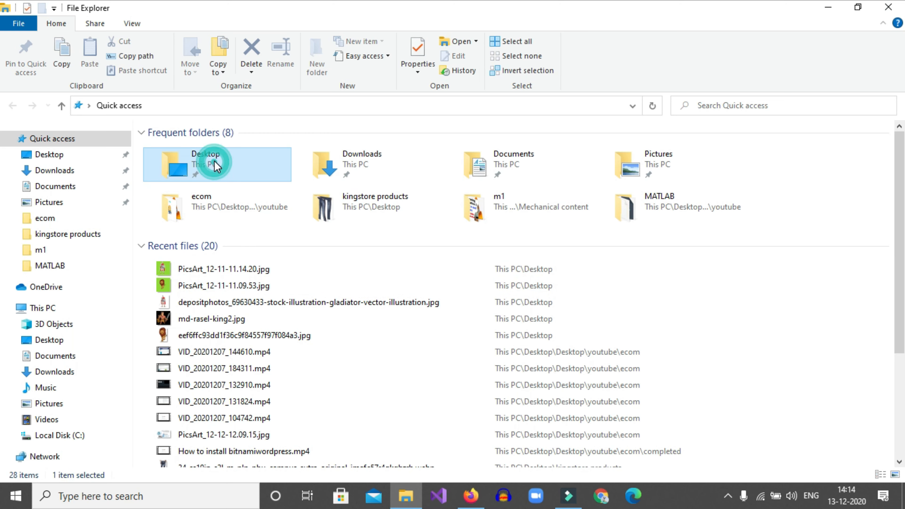
{"action": "double_click", "coordinate": [214, 162]}
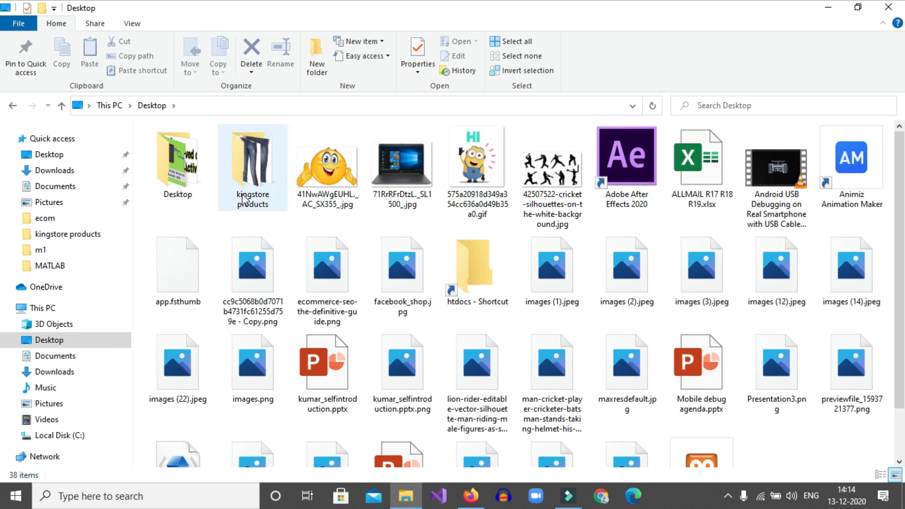
{"action": "double_click", "coordinate": [242, 200]}
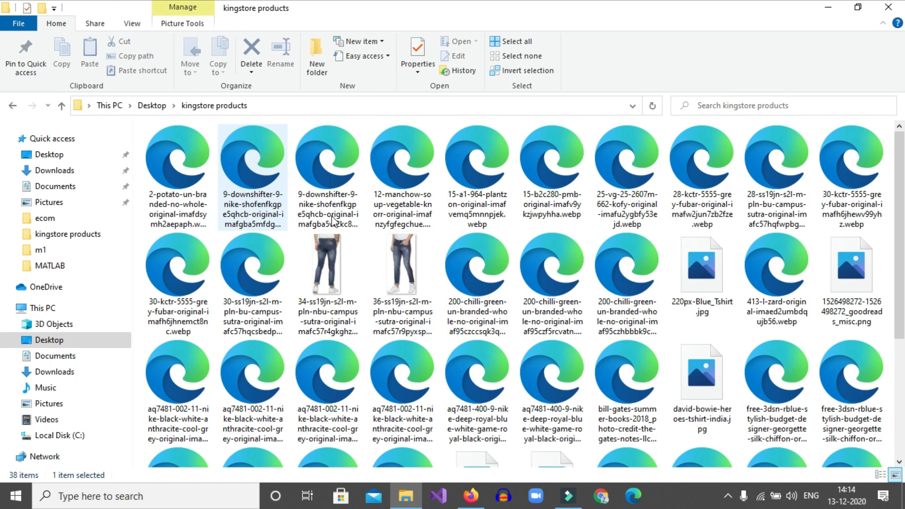
{"action": "scroll", "coordinate": [372, 227], "scroll_direction": "down", "scroll_amount": 3}
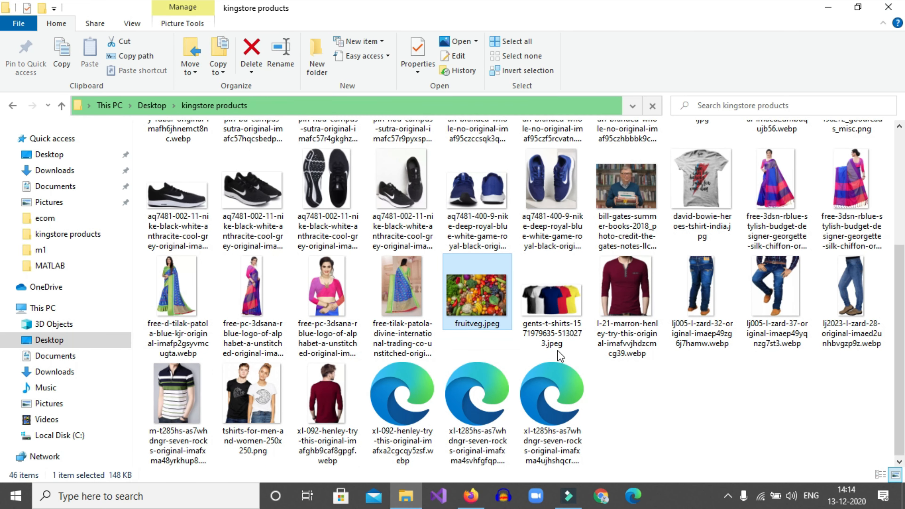
{"action": "left_click_drag", "start_coordinate": [489, 295], "coordinate": [202, 268]}
{"action": "key", "text": "alt+Tab"}
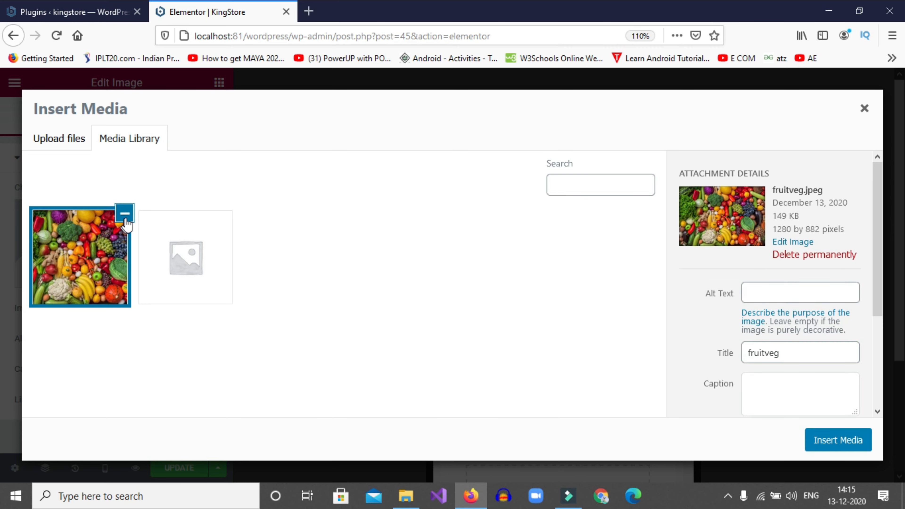
- Give the fruitveg image the alt text "vegetable" and insert it into the image widget
{"action": "left_click", "coordinate": [777, 292]}
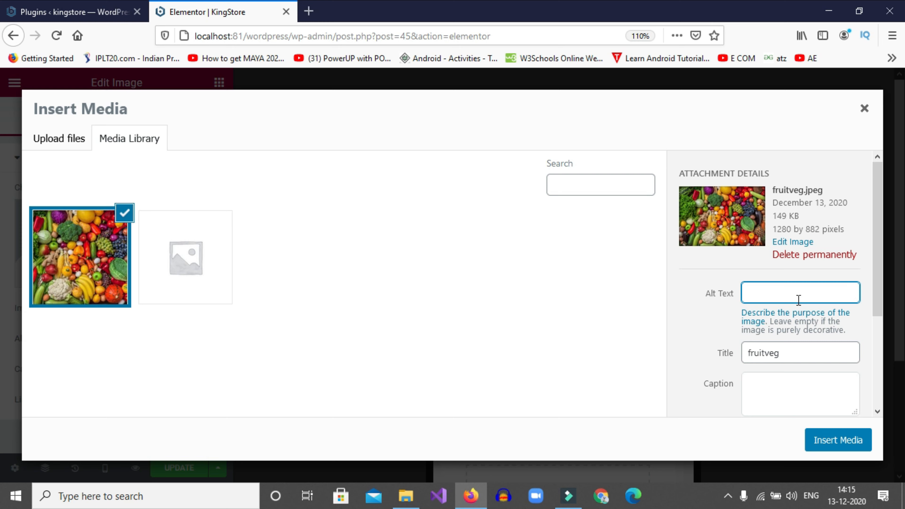
{"action": "type", "text": "vegetable"}
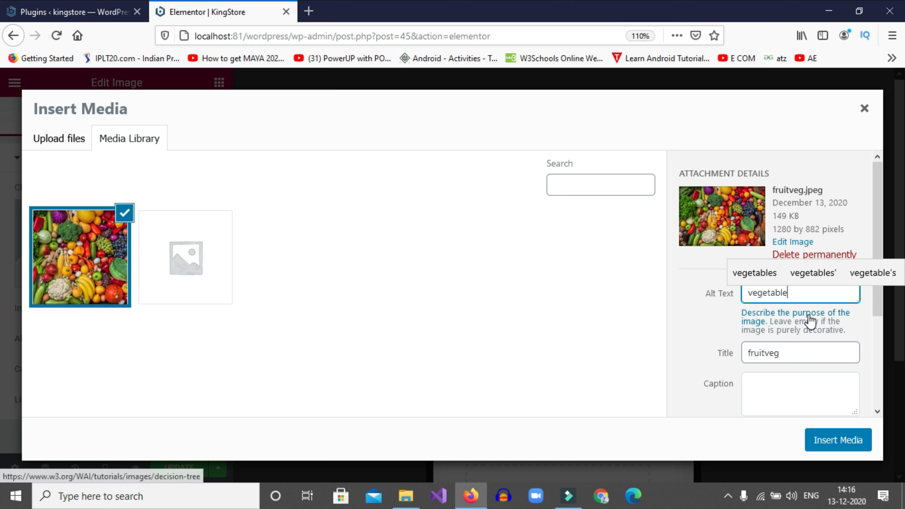
{"action": "scroll", "coordinate": [797, 344], "scroll_direction": "down", "scroll_amount": 2}
{"action": "scroll", "coordinate": [797, 344], "scroll_direction": "down", "scroll_amount": 3}
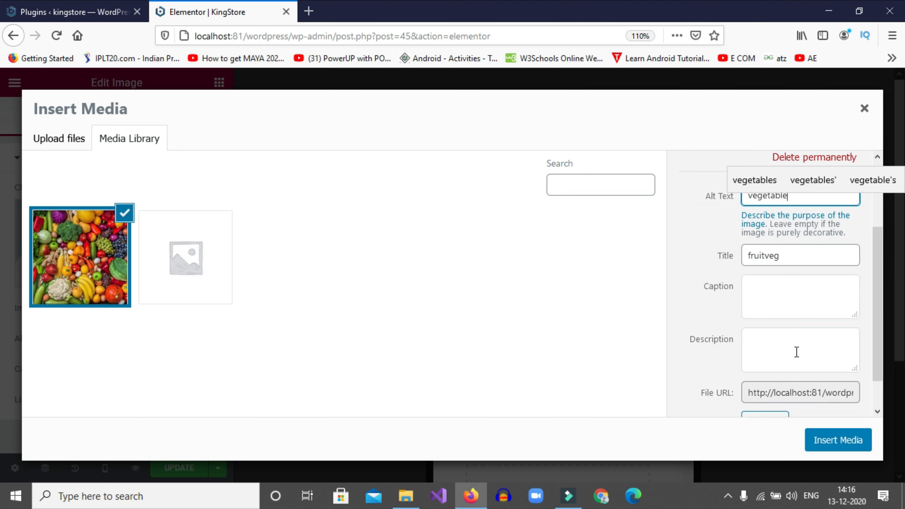
{"action": "left_click", "coordinate": [819, 450]}
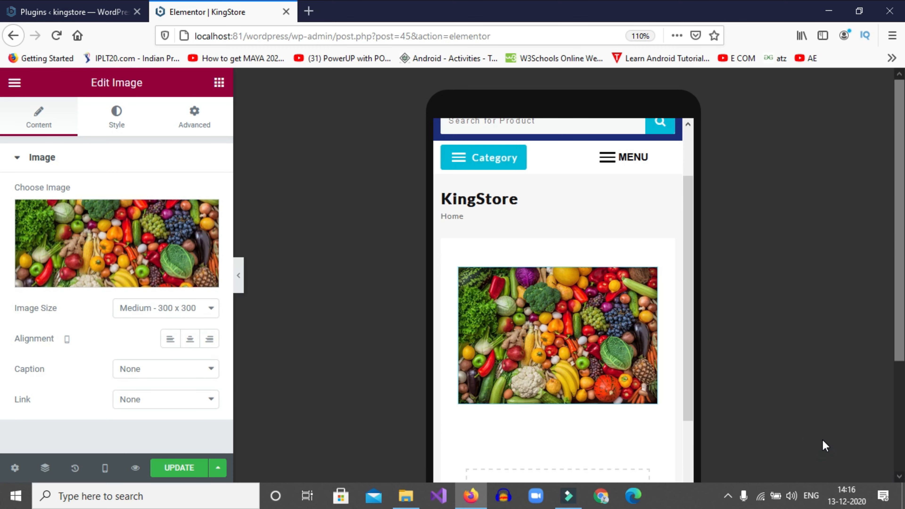
- Try Custom URL as the image's link type, and set the link back to None
{"action": "scroll", "coordinate": [556, 297], "scroll_direction": "down", "scroll_amount": 4}
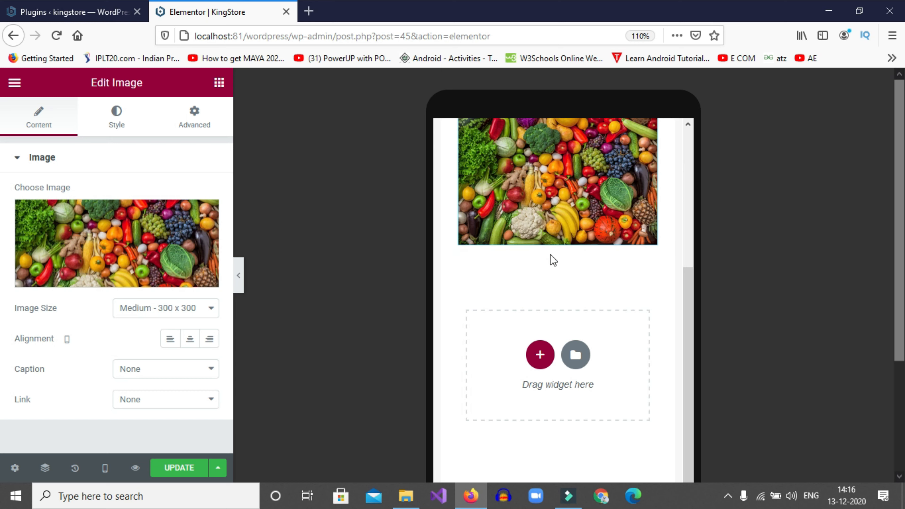
{"action": "scroll", "coordinate": [87, 378], "scroll_direction": "down", "scroll_amount": 1}
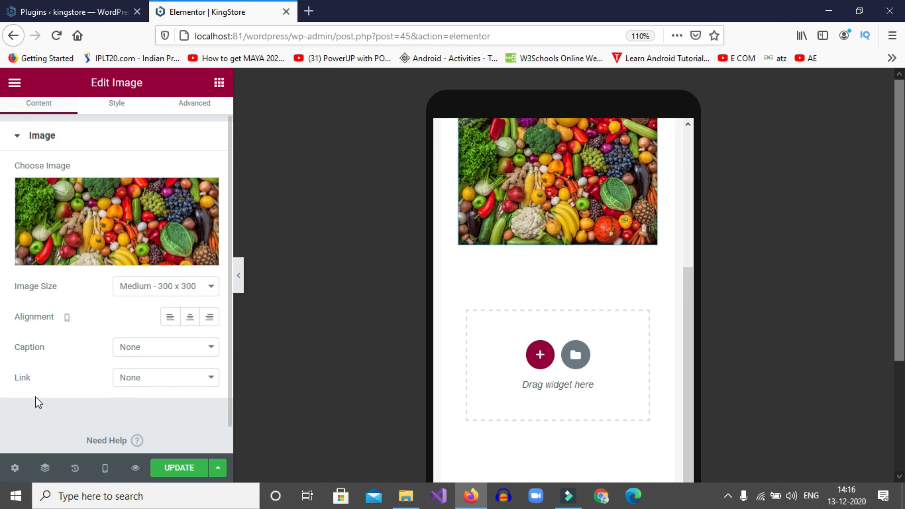
{"action": "scroll", "coordinate": [540, 332], "scroll_direction": "up", "scroll_amount": 4}
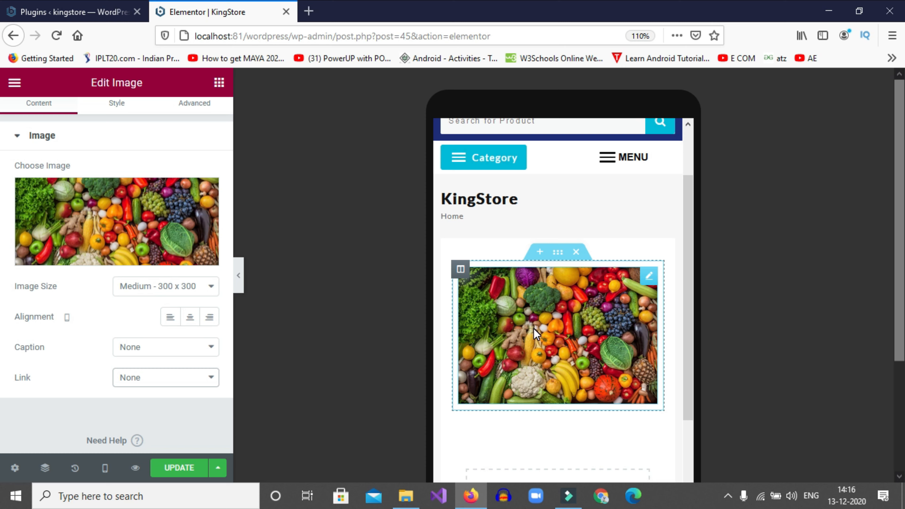
{"action": "scroll", "coordinate": [113, 351], "scroll_direction": "down", "scroll_amount": 1}
{"action": "left_click", "coordinate": [115, 348]}
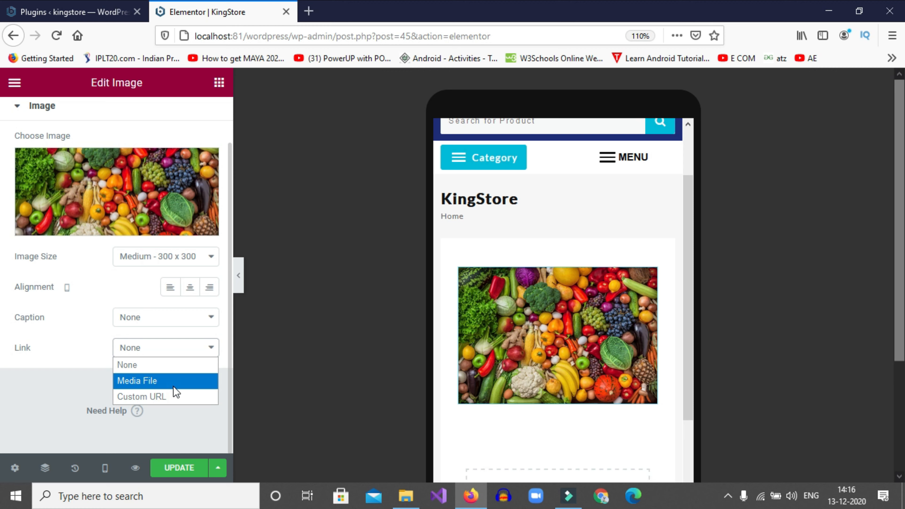
{"action": "left_click", "coordinate": [149, 396]}
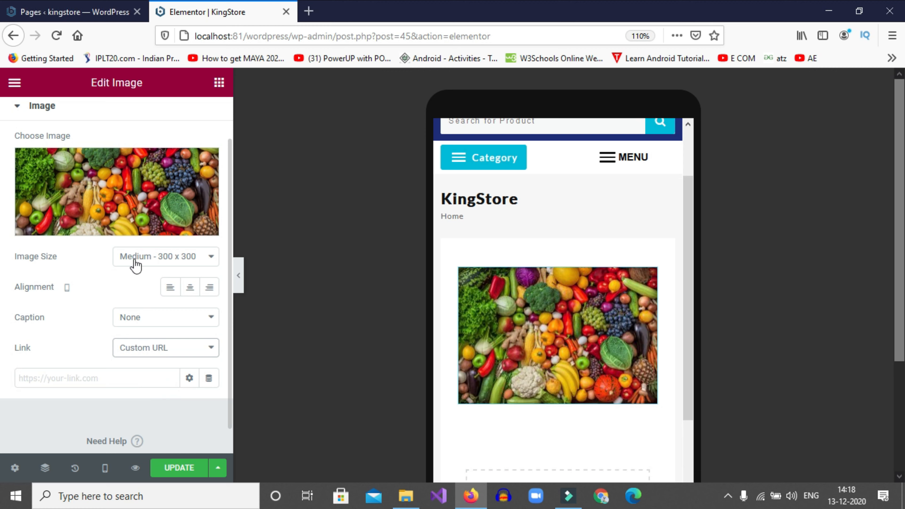
{"action": "scroll", "coordinate": [137, 265], "scroll_direction": "down", "scroll_amount": 1}
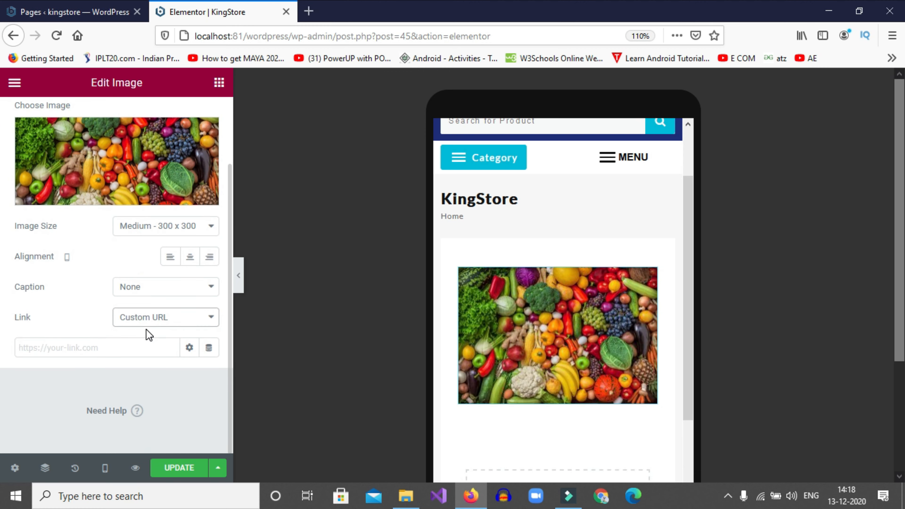
{"action": "left_click", "coordinate": [147, 317]}
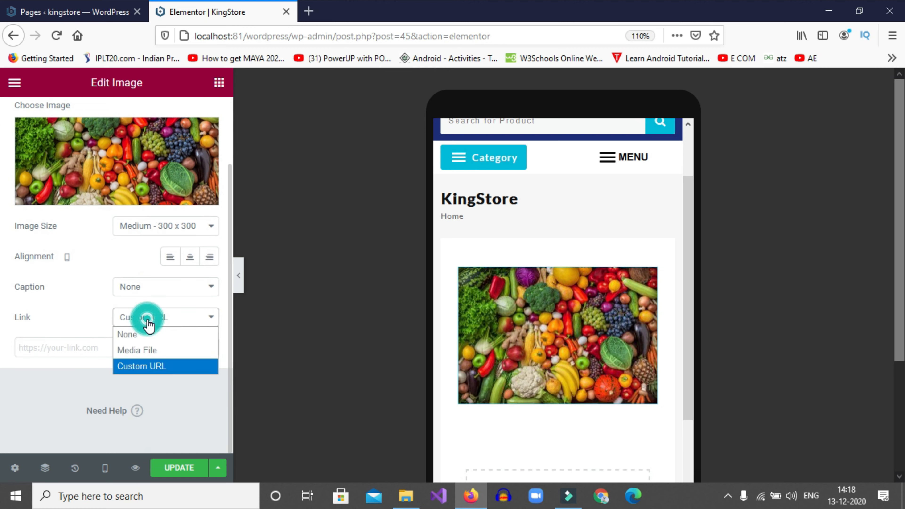
{"action": "left_click", "coordinate": [122, 335]}
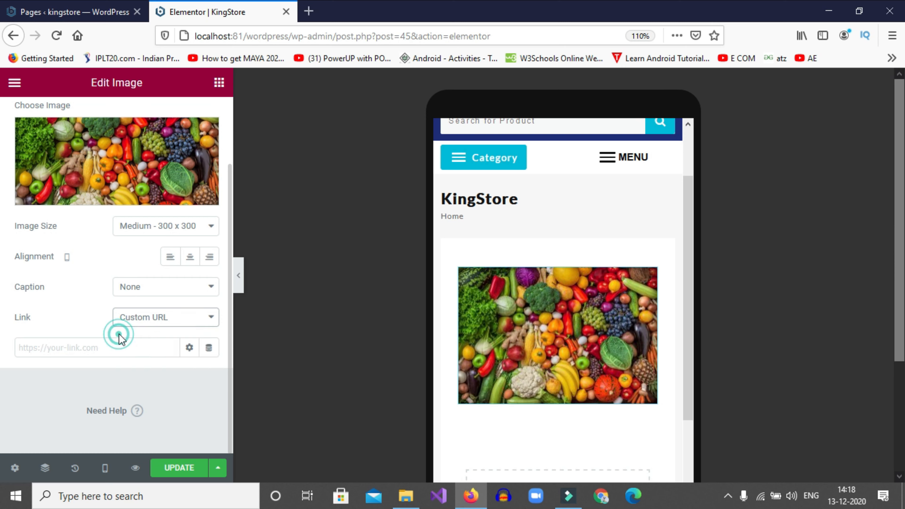
- Update the page and check the inserted image on the live kingstore front page in a new browser tab
{"action": "left_click", "coordinate": [179, 468]}
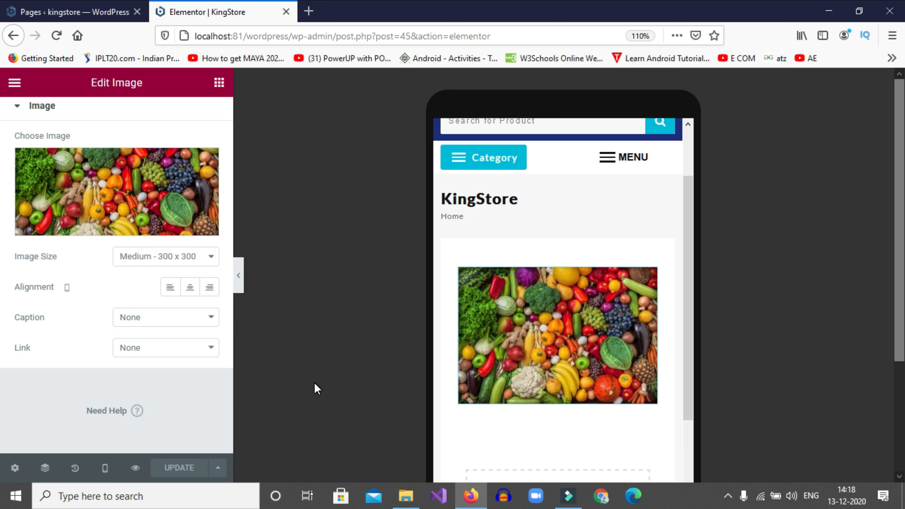
{"action": "left_click", "coordinate": [308, 11]}
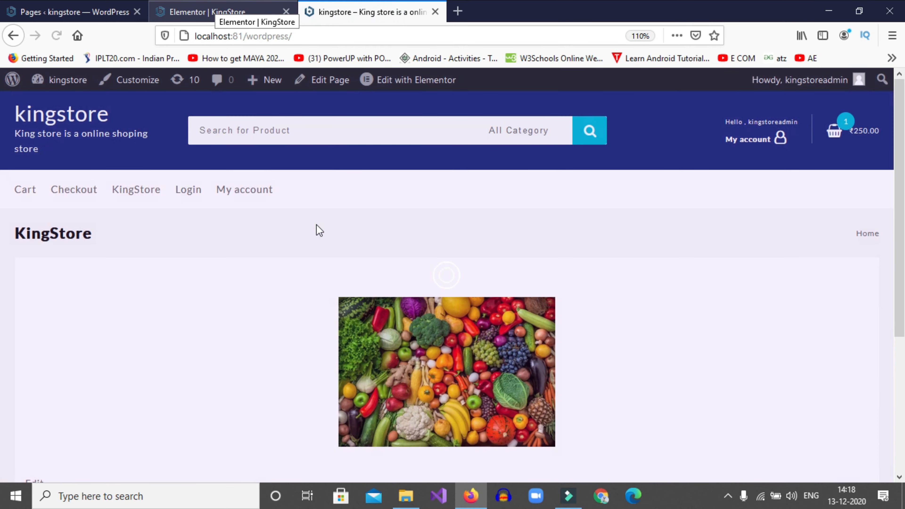
{"action": "scroll", "coordinate": [323, 238], "scroll_direction": "down", "scroll_amount": 3}
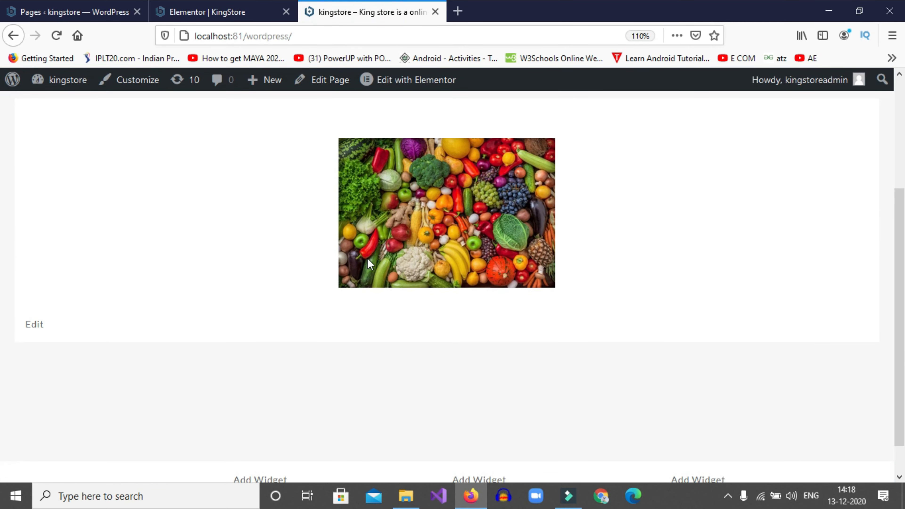
- Return to the Elementor editor and switch the responsive preview to Desktop
{"action": "left_click", "coordinate": [75, 9]}
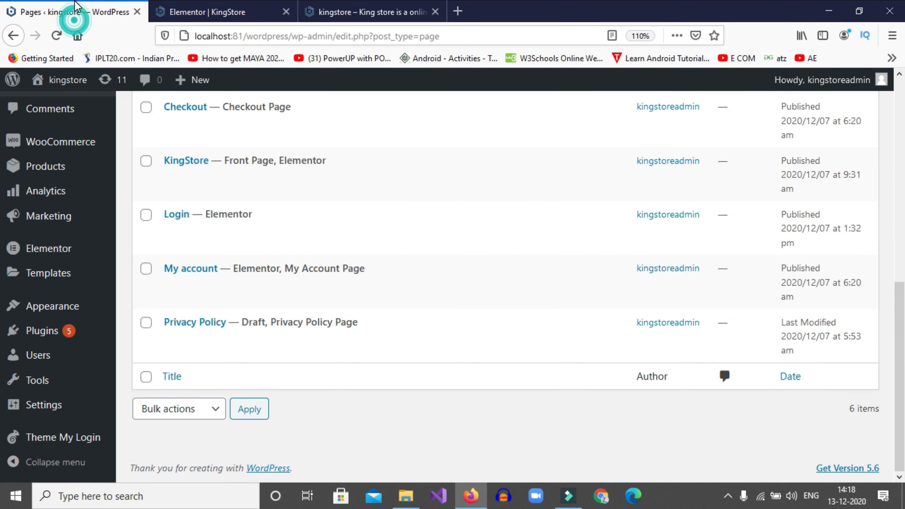
{"action": "left_click", "coordinate": [172, 14]}
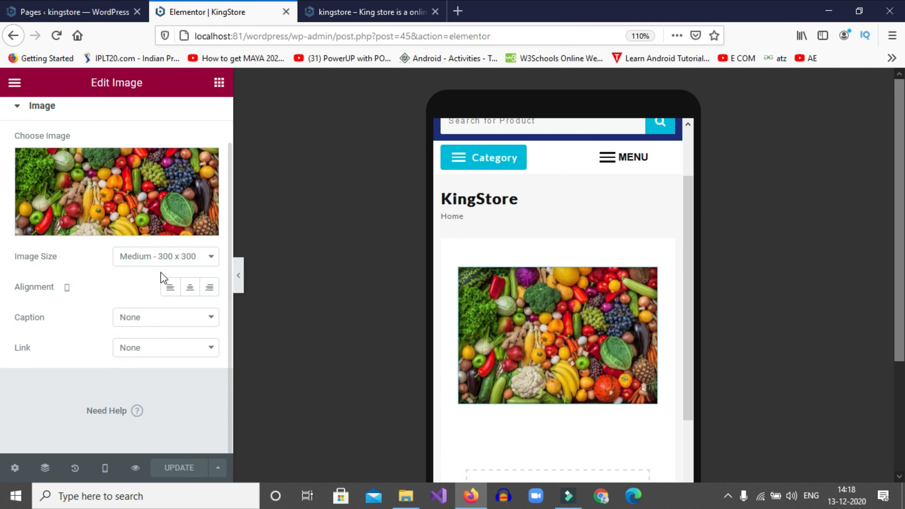
{"action": "left_click", "coordinate": [104, 468]}
{"action": "left_click", "coordinate": [46, 367]}
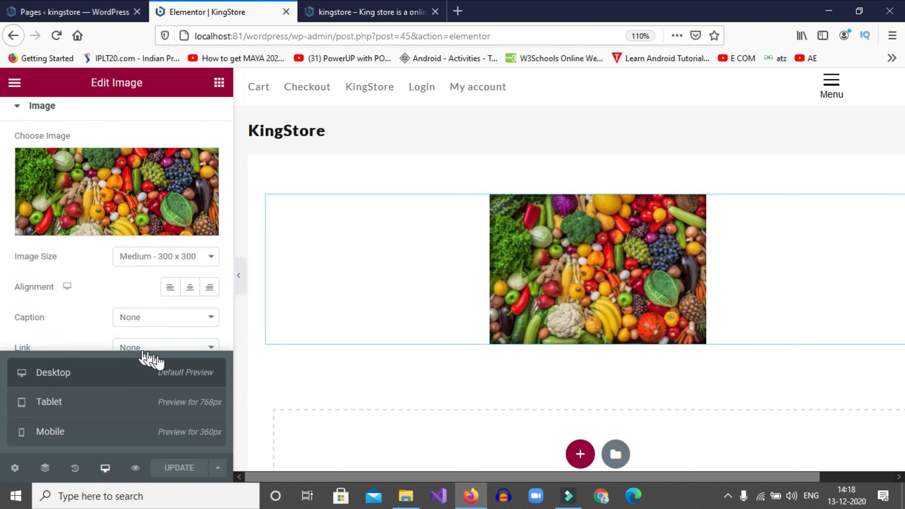
- Set the vegetable image's size to Custom with a width of 1320 and a height of 720, and apply it
{"action": "left_click", "coordinate": [181, 256]}
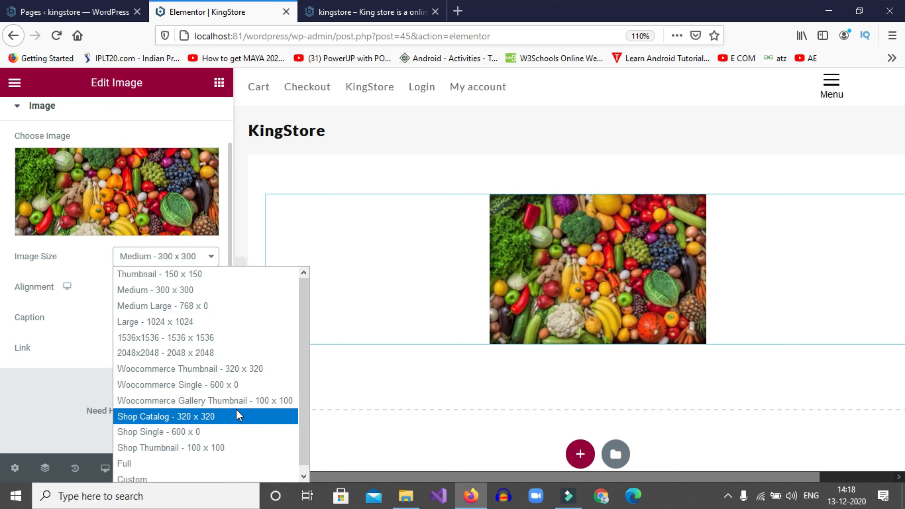
{"action": "left_click", "coordinate": [141, 474]}
{"action": "left_click", "coordinate": [28, 331]}
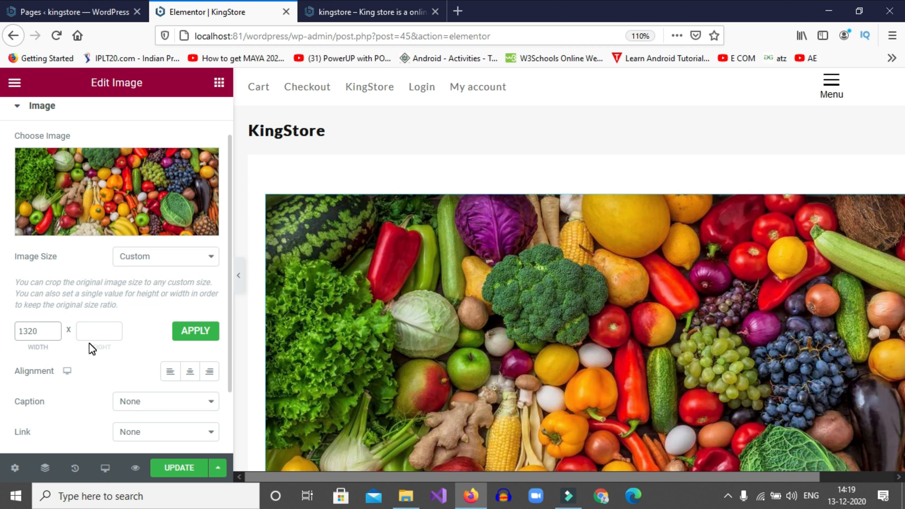
{"action": "left_click", "coordinate": [94, 330]}
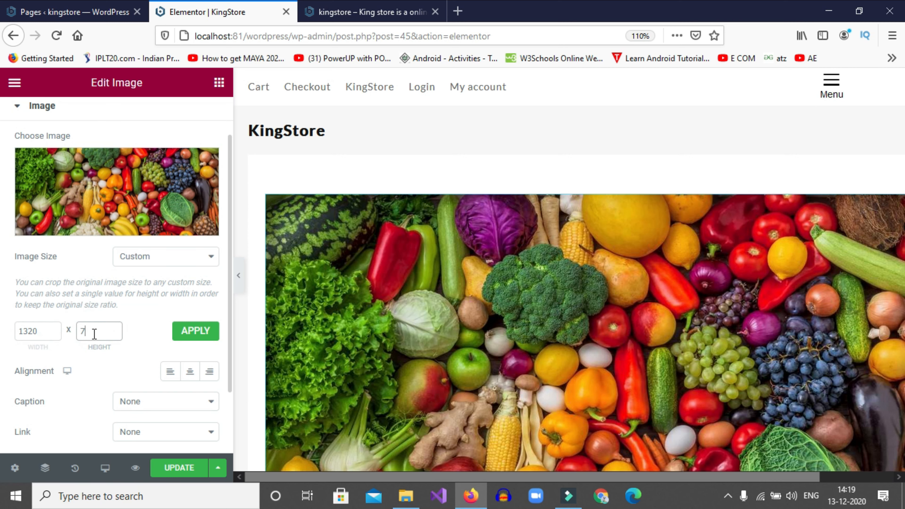
{"action": "left_click", "coordinate": [183, 337]}
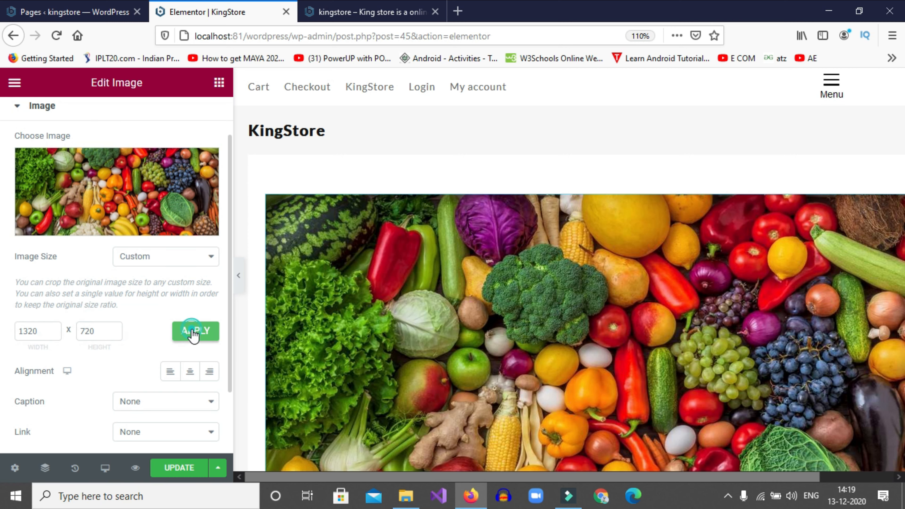
{"action": "scroll", "coordinate": [371, 303], "scroll_direction": "down", "scroll_amount": 8}
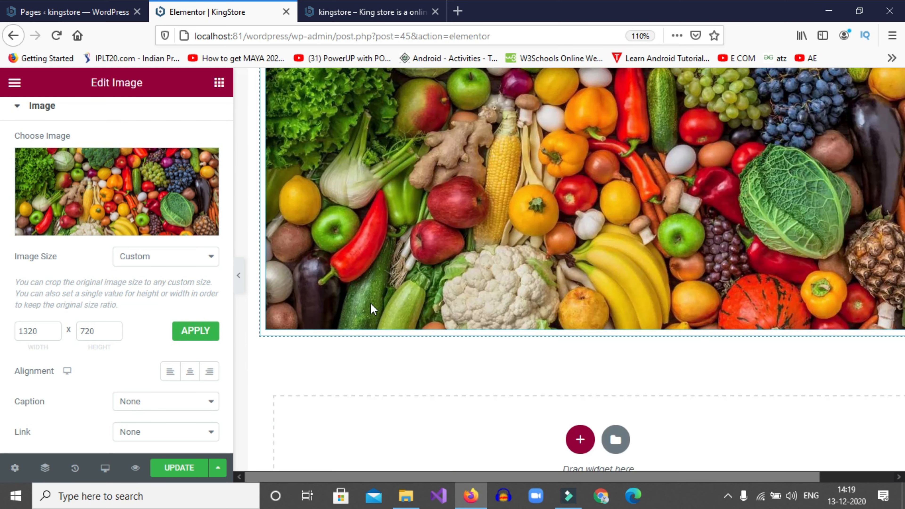
{"action": "scroll", "coordinate": [371, 305], "scroll_direction": "up", "scroll_amount": 4}
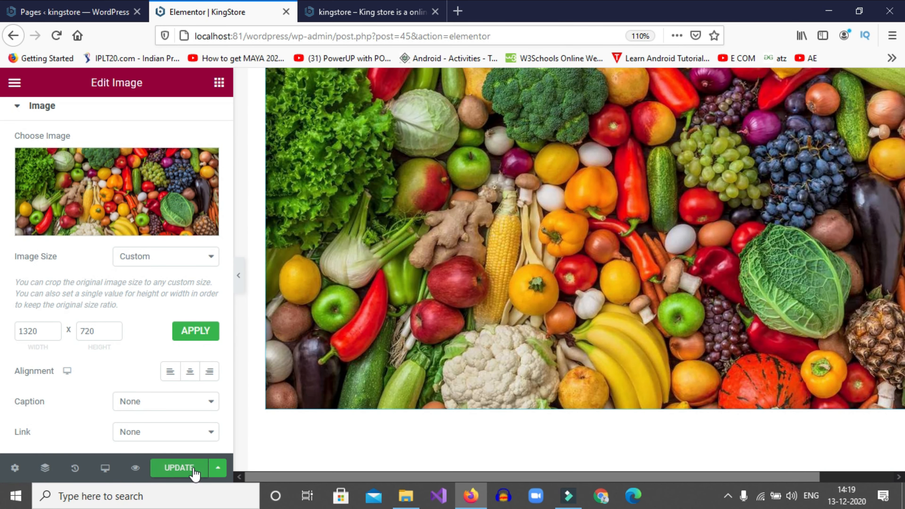
- Update the page and review the resized image on the live kingstore front page
{"action": "left_click", "coordinate": [182, 469]}
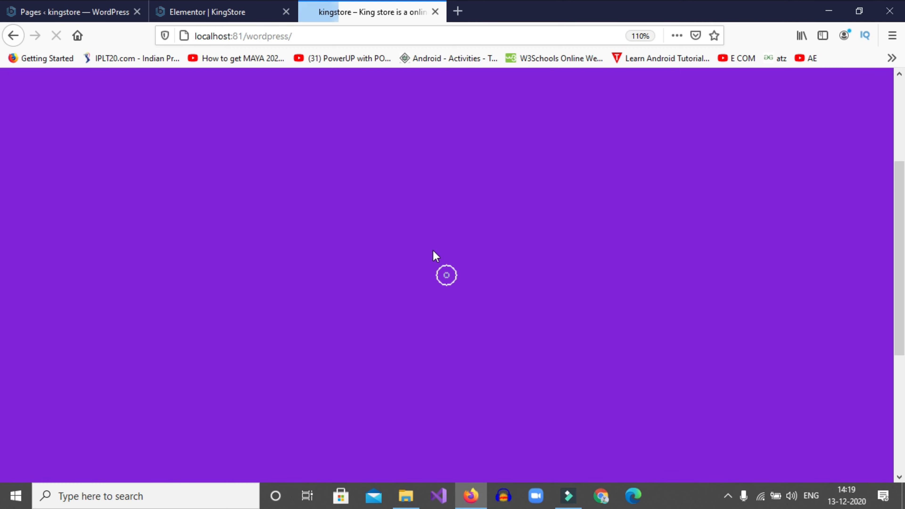
{"action": "scroll", "coordinate": [439, 250], "scroll_direction": "up", "scroll_amount": 8}
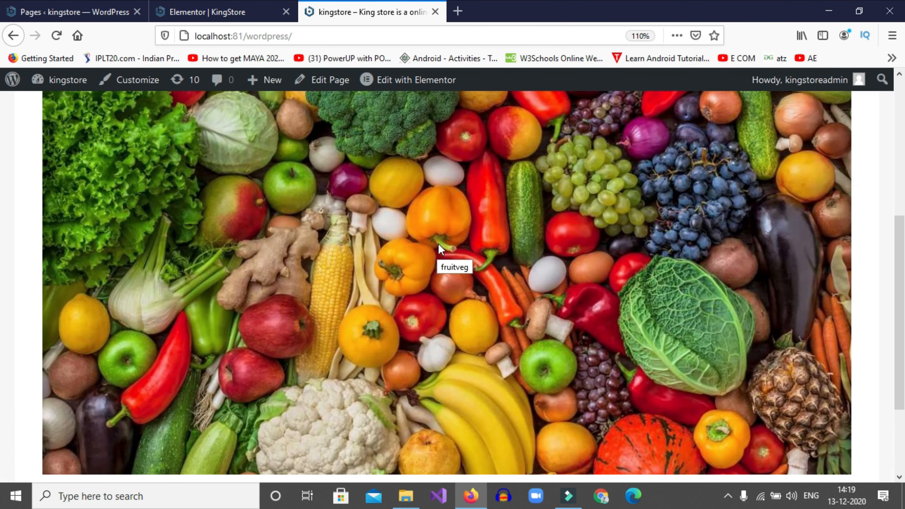
{"action": "scroll", "coordinate": [439, 250], "scroll_direction": "down", "scroll_amount": 5}
{"action": "scroll", "coordinate": [439, 251], "scroll_direction": "down", "scroll_amount": 2}
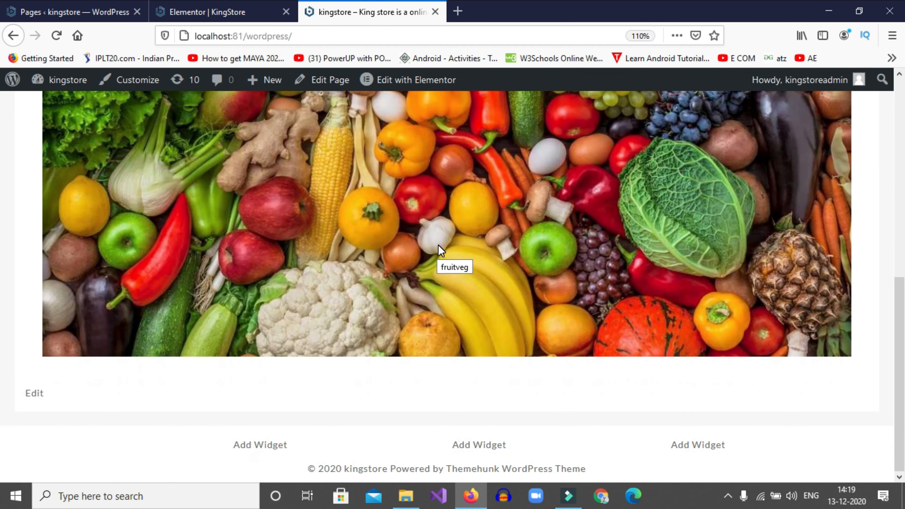
{"action": "scroll", "coordinate": [438, 245], "scroll_direction": "up", "scroll_amount": 10}
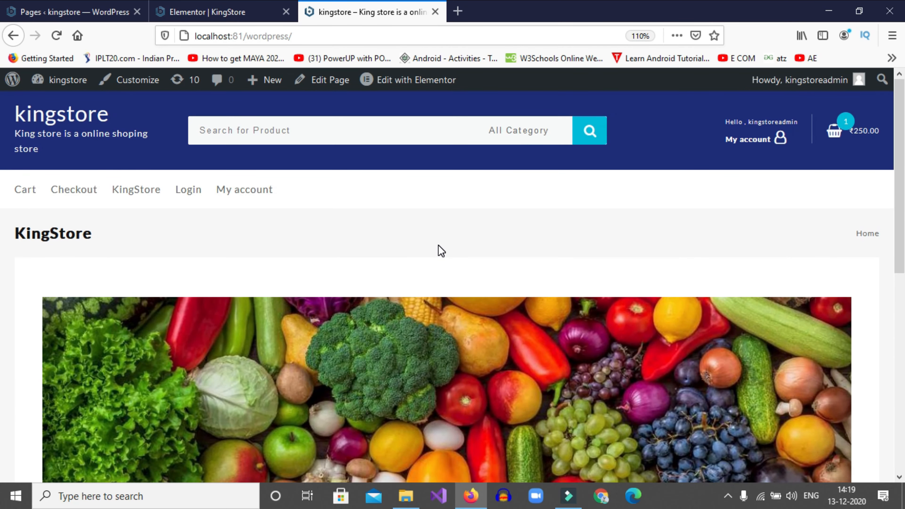
{"action": "scroll", "coordinate": [442, 247], "scroll_direction": "down", "scroll_amount": 10}
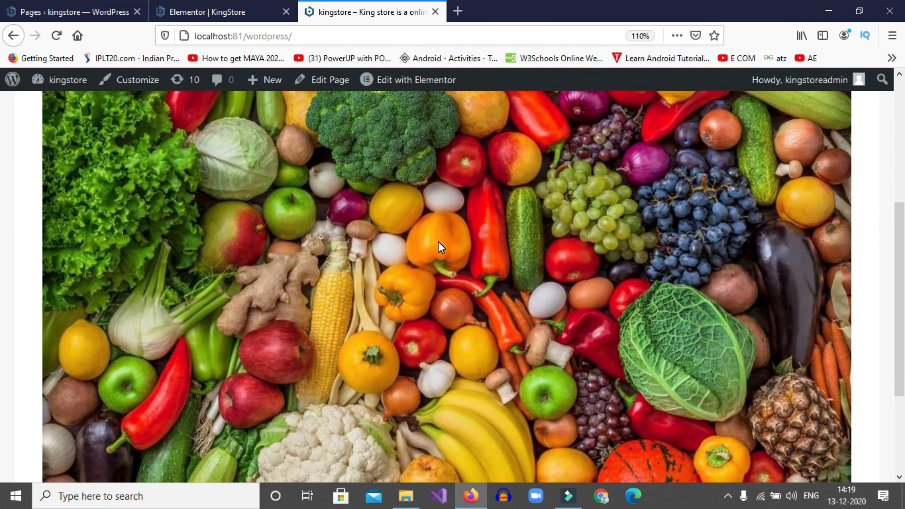
{"action": "scroll", "coordinate": [356, 225], "scroll_direction": "up", "scroll_amount": 10}
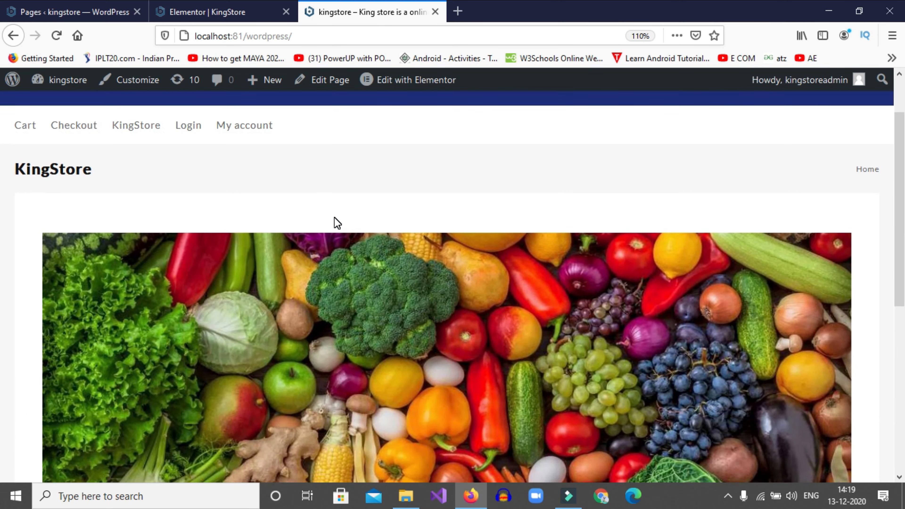
{"action": "scroll", "coordinate": [335, 217], "scroll_direction": "down", "scroll_amount": 5}
- Return to the Elementor editor and add a Heading widget directly below the vegetable image
{"action": "left_click", "coordinate": [205, 12]}
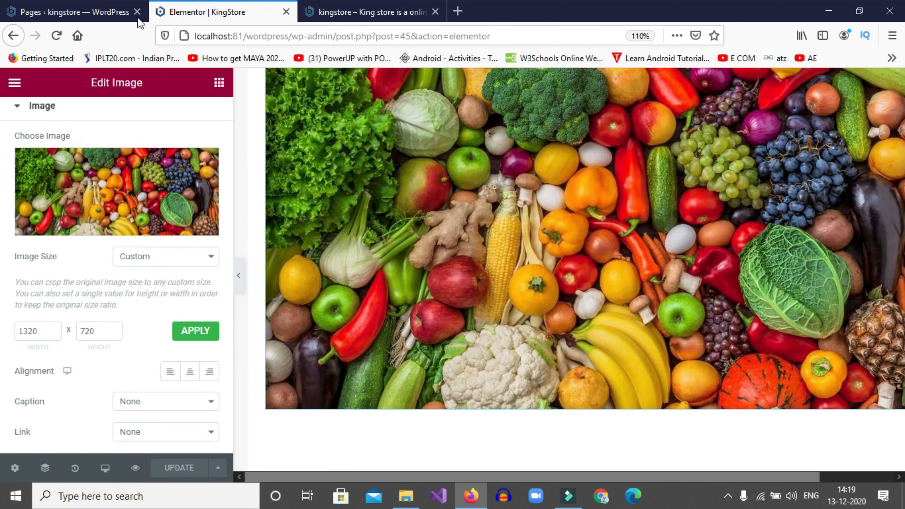
{"action": "scroll", "coordinate": [329, 243], "scroll_direction": "down", "scroll_amount": 4}
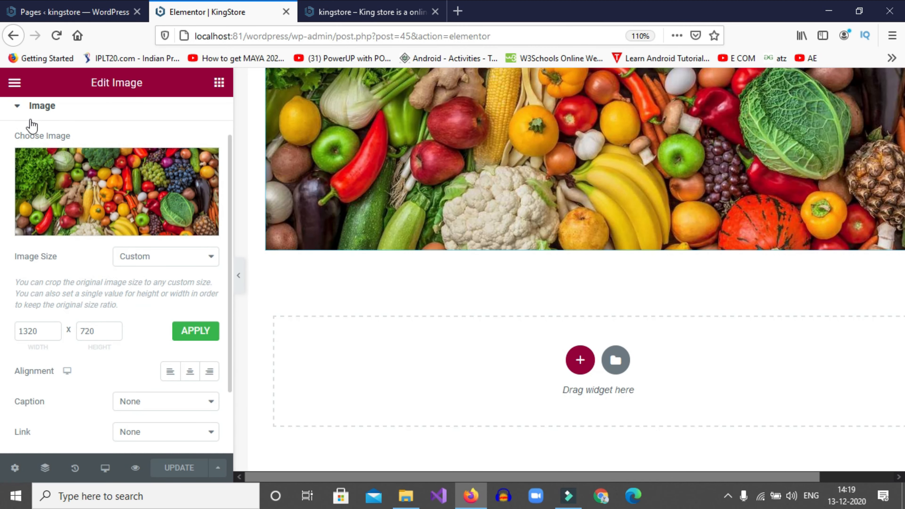
{"action": "scroll", "coordinate": [24, 234], "scroll_direction": "down", "scroll_amount": 2}
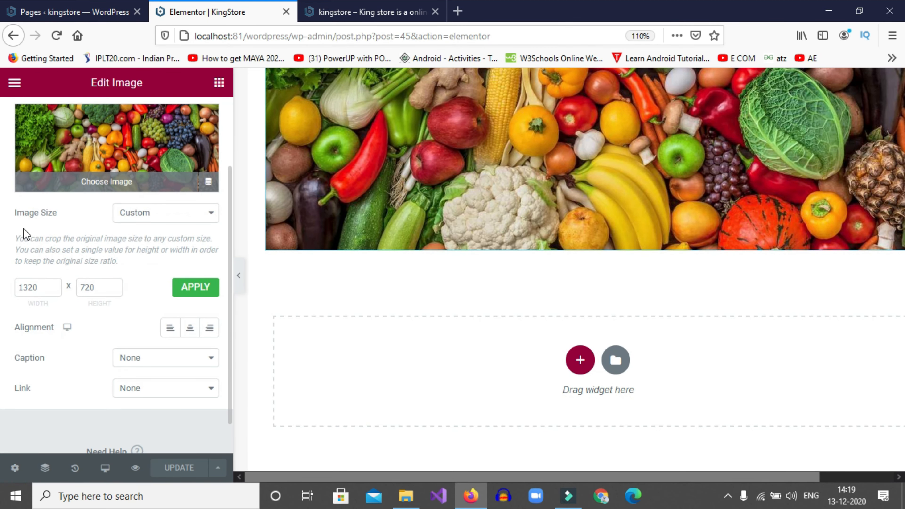
{"action": "scroll", "coordinate": [21, 221], "scroll_direction": "up", "scroll_amount": 3}
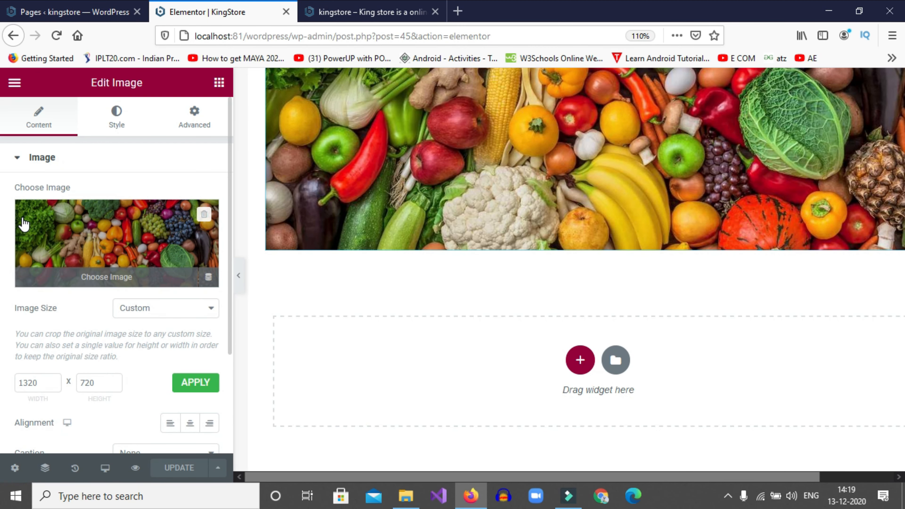
{"action": "left_click", "coordinate": [14, 85]}
{"action": "left_click", "coordinate": [14, 83]}
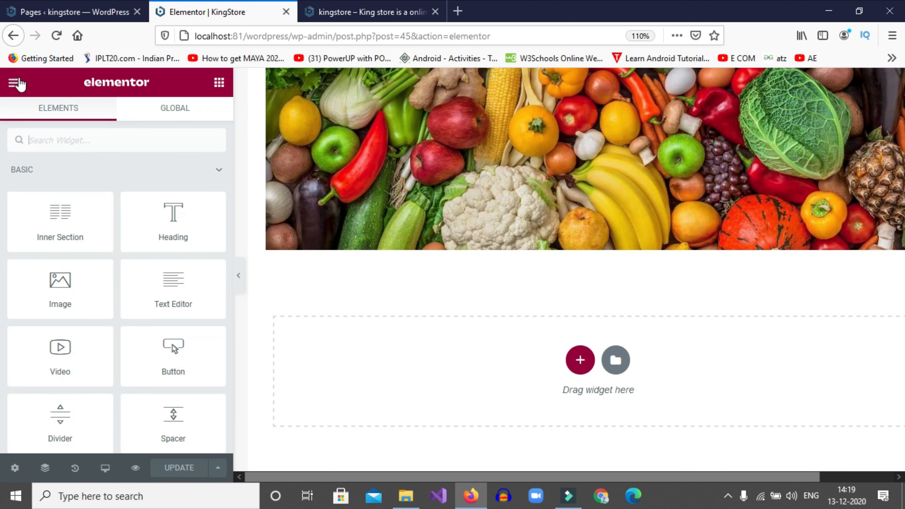
{"action": "left_click_drag", "start_coordinate": [170, 222], "coordinate": [438, 107]}
{"action": "scroll", "coordinate": [458, 215], "scroll_direction": "down", "scroll_amount": 2}
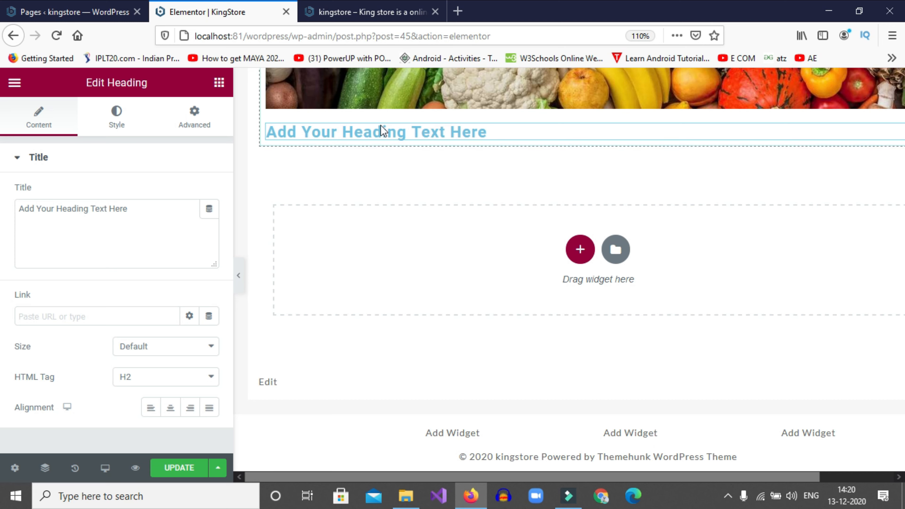
- Replace the new heading's placeholder text with "Vegetables"
{"action": "left_click", "coordinate": [396, 131]}
{"action": "left_click", "coordinate": [491, 131]}
{"action": "left_click_drag", "start_coordinate": [470, 130], "coordinate": [264, 138]}
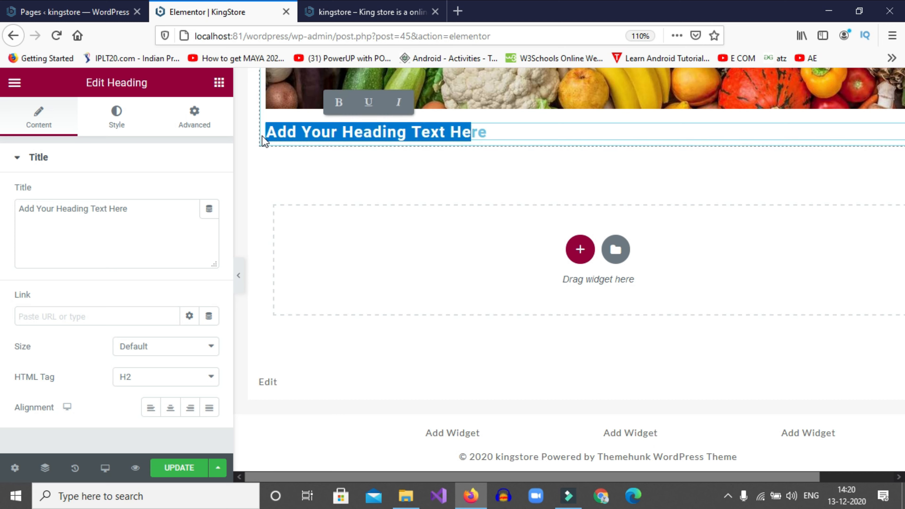
{"action": "key", "text": "BackSpace"}
{"action": "left_click", "coordinate": [122, 215]}
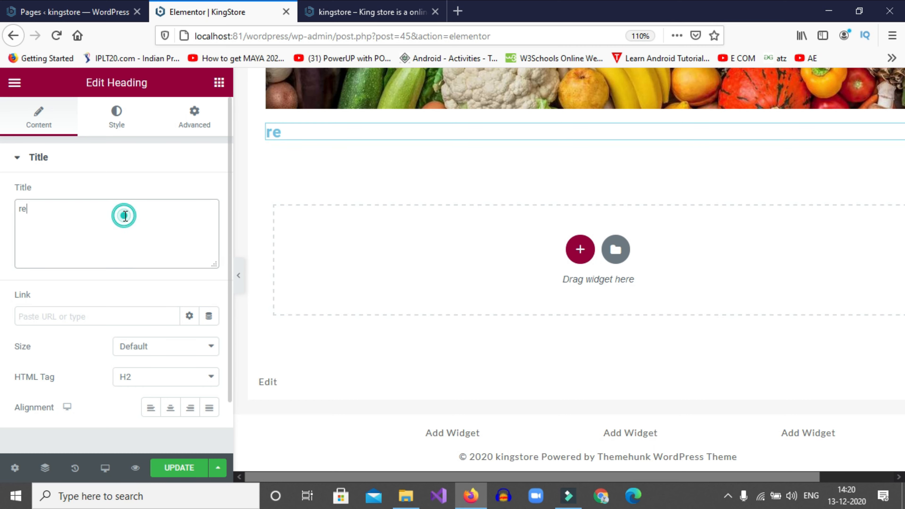
{"action": "key", "text": "BackSpace"}
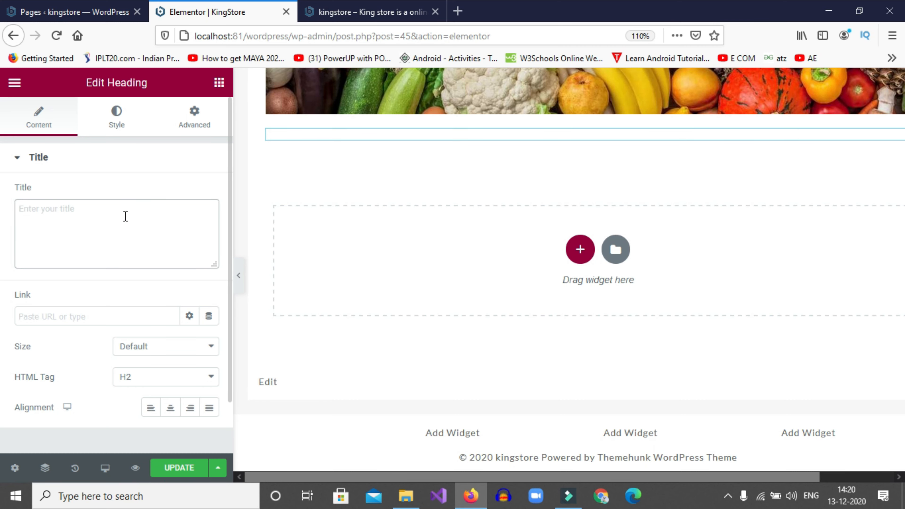
{"action": "type", "text": "Vege"}
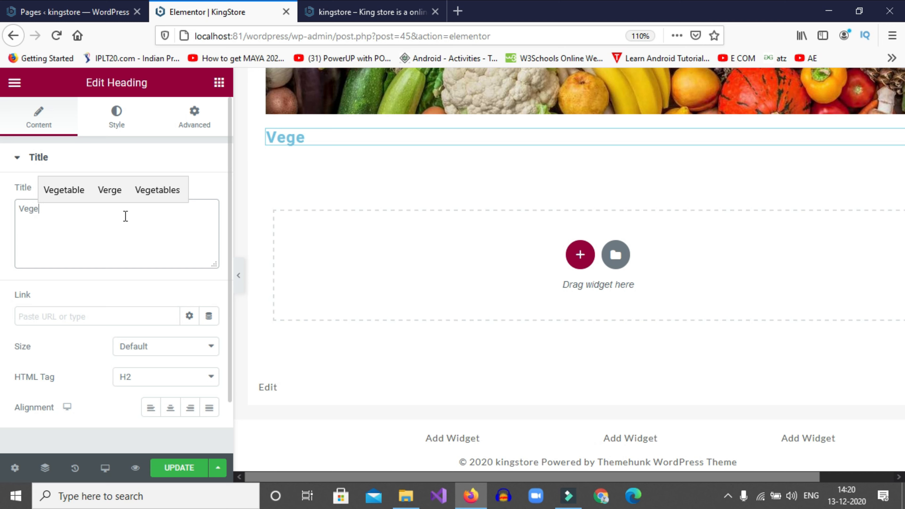
{"action": "left_click", "coordinate": [156, 190]}
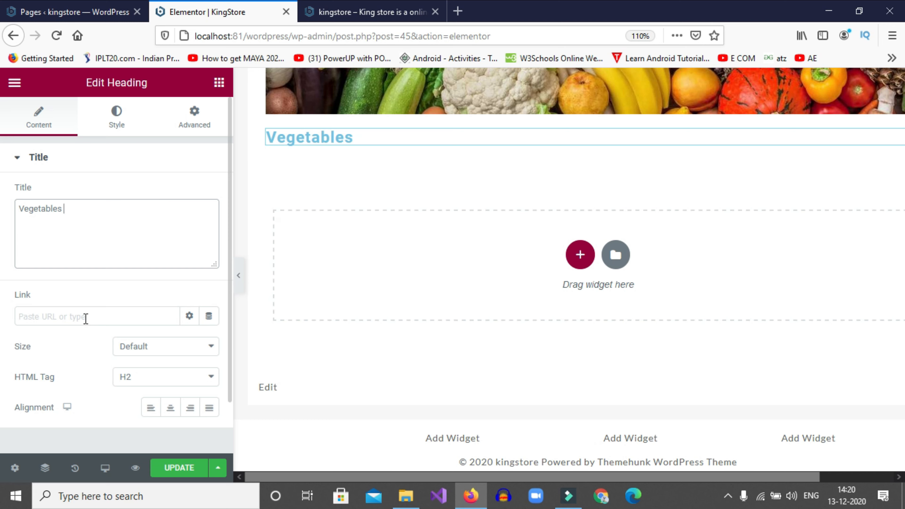
- Set the Vegetables heading's size to XL and its HTML tag to H1
{"action": "scroll", "coordinate": [86, 321], "scroll_direction": "down", "scroll_amount": 2}
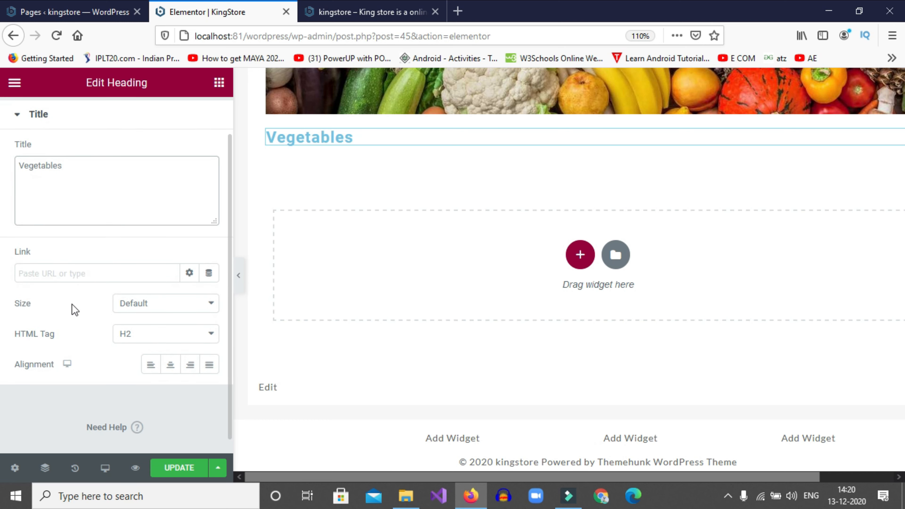
{"action": "left_click", "coordinate": [157, 304]}
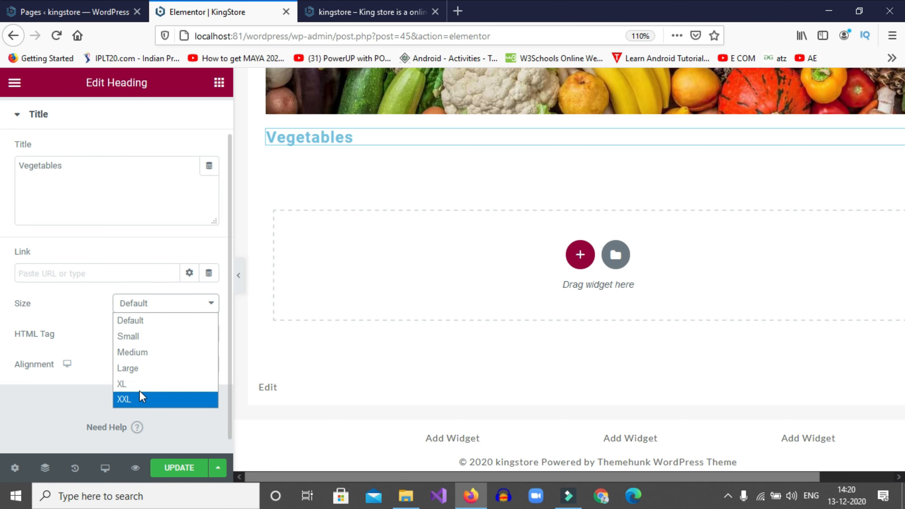
{"action": "left_click", "coordinate": [144, 383]}
{"action": "left_click", "coordinate": [166, 328]}
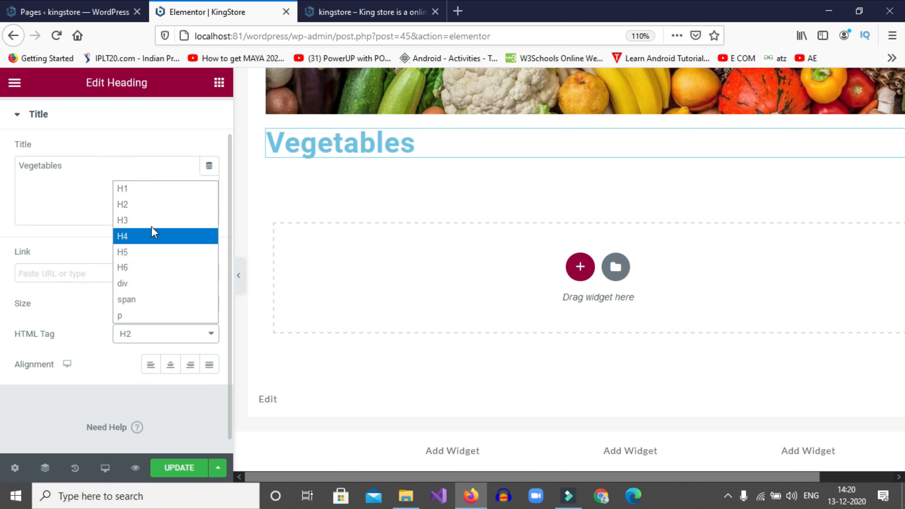
{"action": "left_click", "coordinate": [163, 188]}
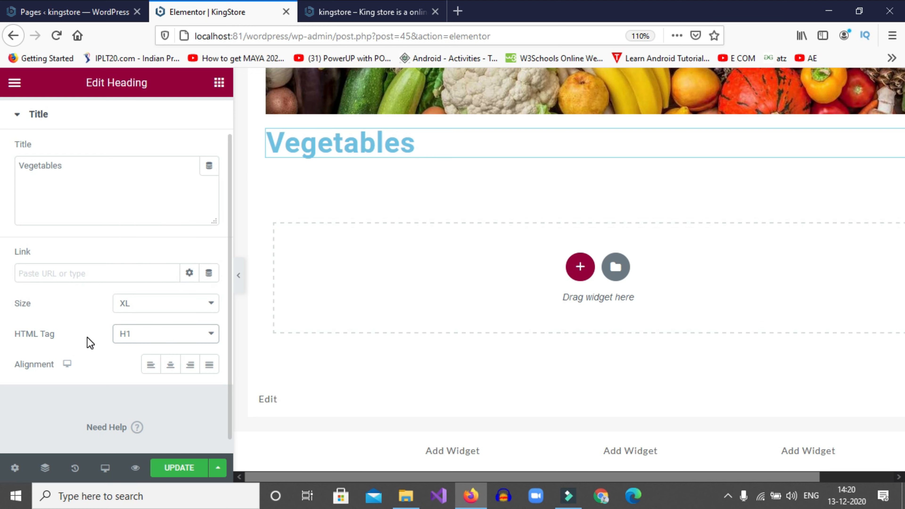
- Increase the Vegetables heading's size to XXL
{"action": "left_click", "coordinate": [188, 309]}
{"action": "scroll", "coordinate": [183, 316], "scroll_direction": "down", "scroll_amount": 1}
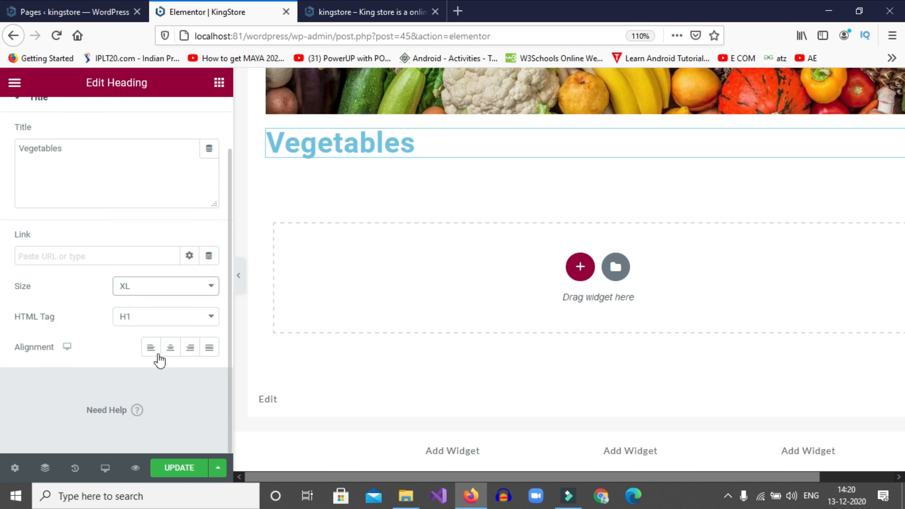
{"action": "left_click", "coordinate": [153, 278]}
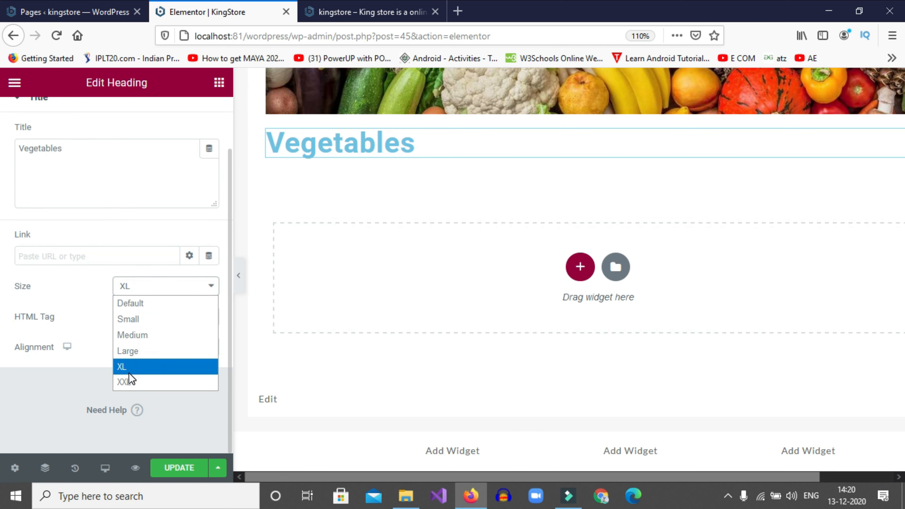
{"action": "left_click", "coordinate": [126, 383]}
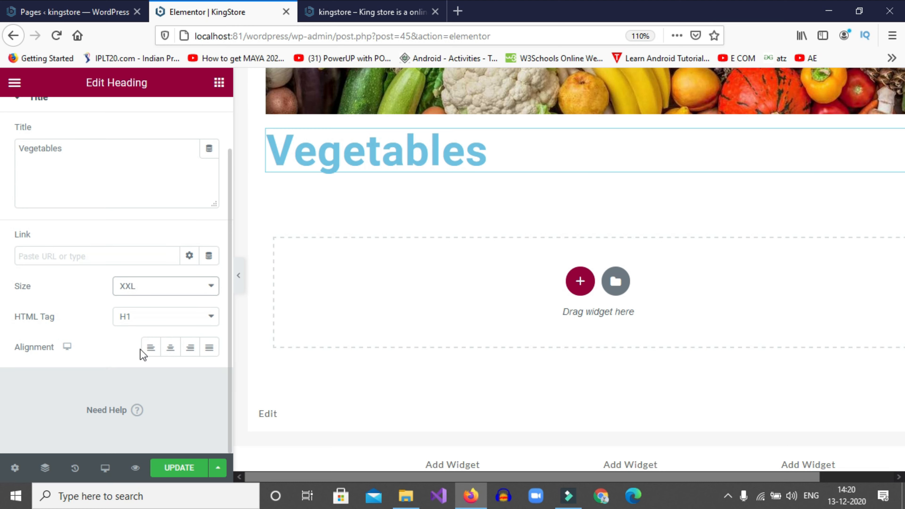
- Center the Vegetables heading and update the page
{"action": "left_click", "coordinate": [149, 348]}
{"action": "left_click", "coordinate": [170, 348]}
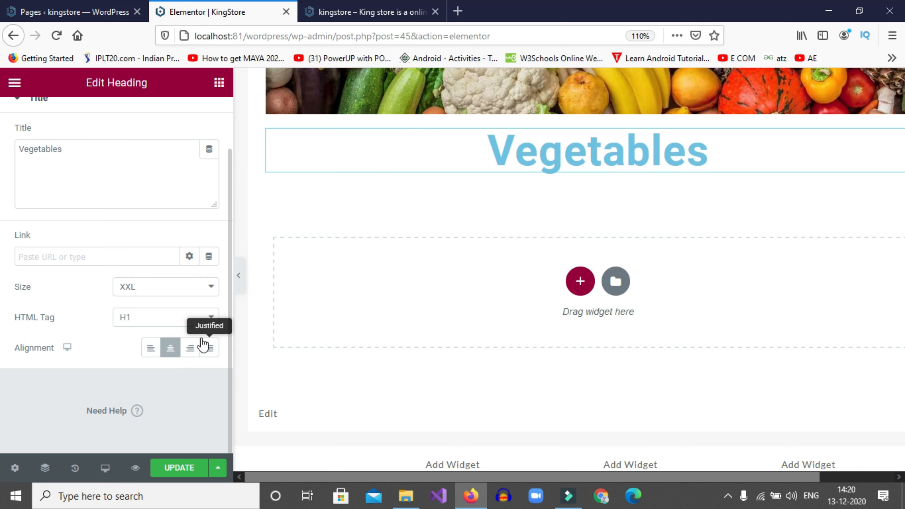
{"action": "left_click", "coordinate": [182, 468]}
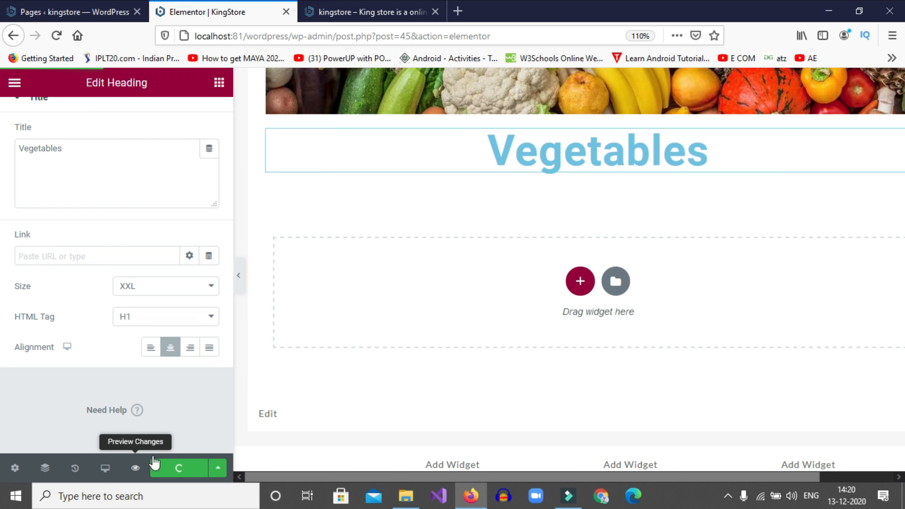
- Change the Vegetables heading's text color to near-black #030303 and update the page
{"action": "scroll", "coordinate": [466, 320], "scroll_direction": "up", "scroll_amount": 5}
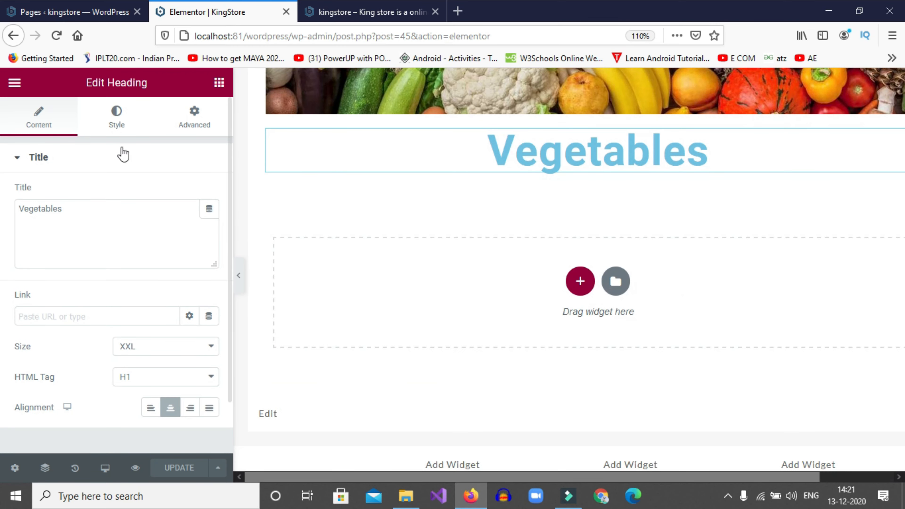
{"action": "left_click", "coordinate": [122, 116]}
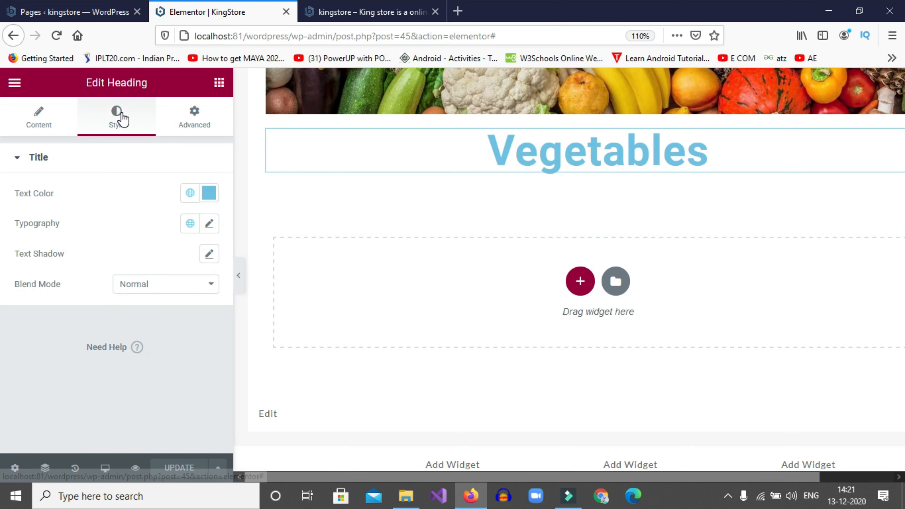
{"action": "left_click", "coordinate": [209, 193]}
{"action": "left_click", "coordinate": [141, 311]}
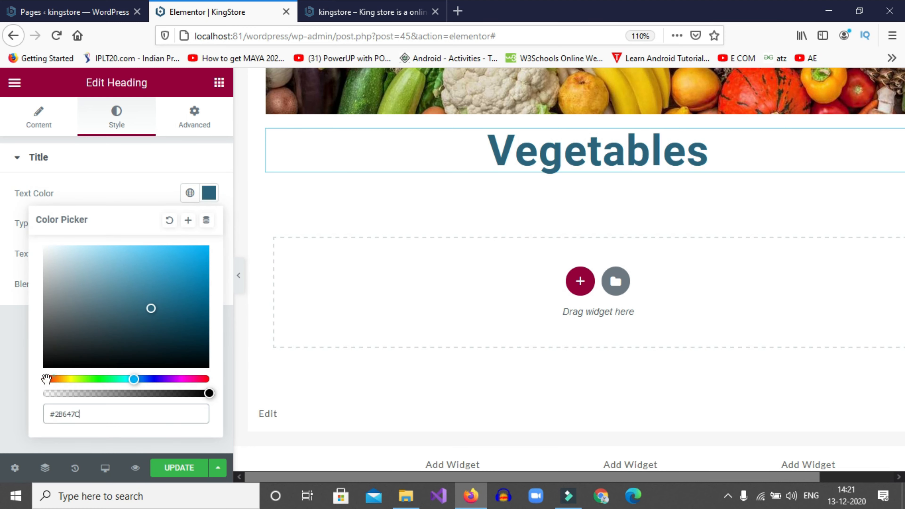
{"action": "left_click_drag", "start_coordinate": [53, 379], "coordinate": [23, 384]}
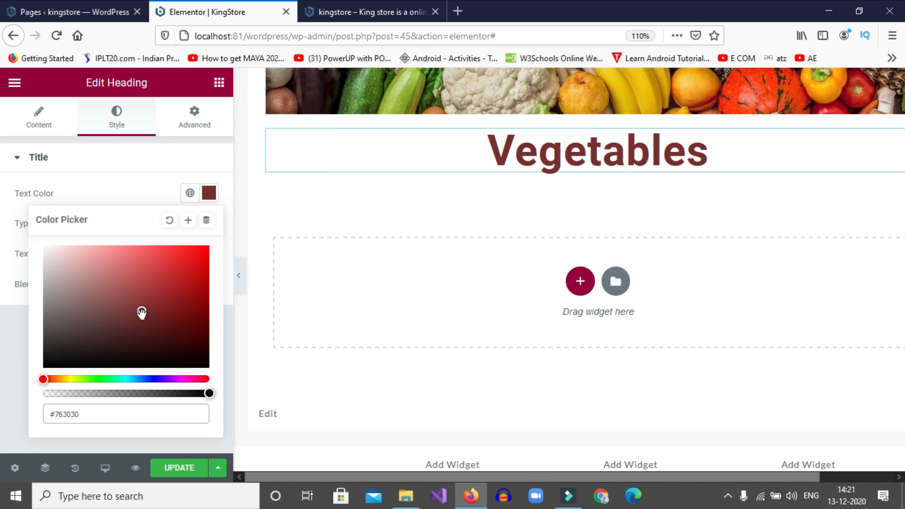
{"action": "left_click_drag", "start_coordinate": [68, 327], "coordinate": [39, 373]}
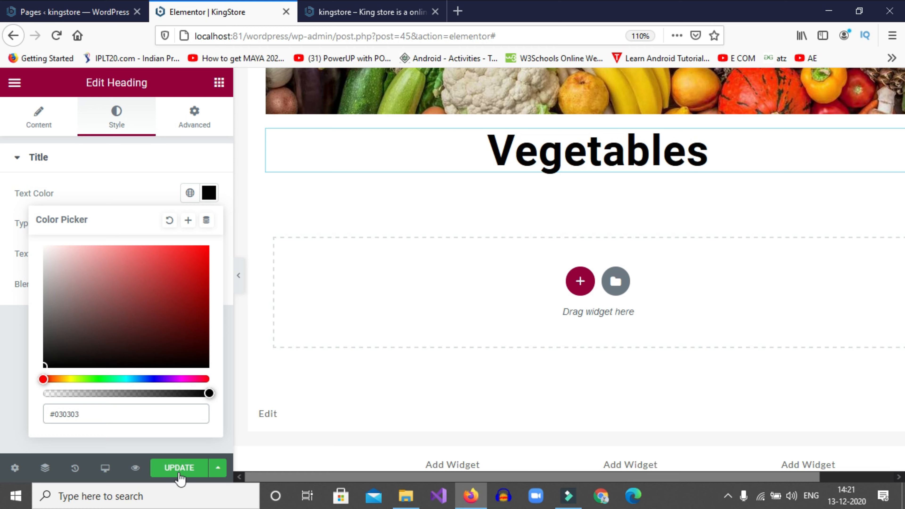
{"action": "left_click", "coordinate": [180, 476]}
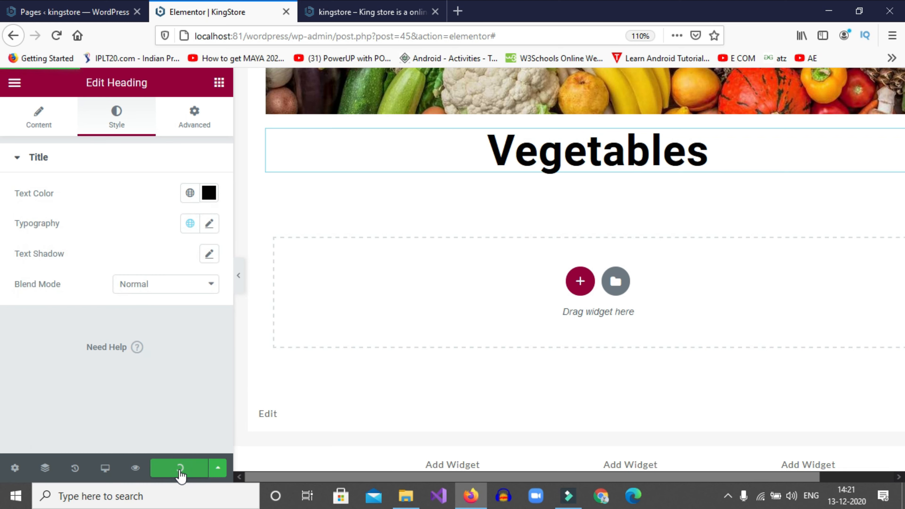
{"action": "left_click", "coordinate": [194, 118]}
{"action": "scroll", "coordinate": [86, 252], "scroll_direction": "down", "scroll_amount": 8}
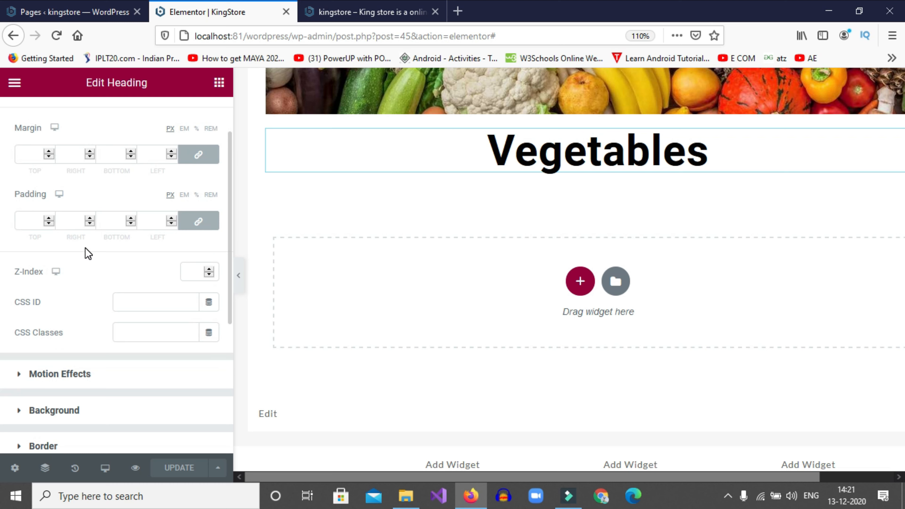
{"action": "scroll", "coordinate": [85, 251], "scroll_direction": "up", "scroll_amount": 8}
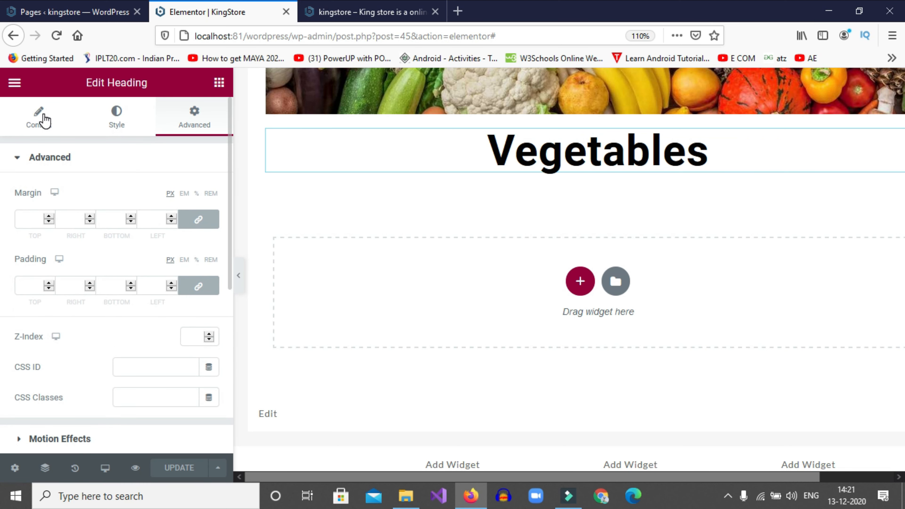
{"action": "left_click", "coordinate": [43, 120]}
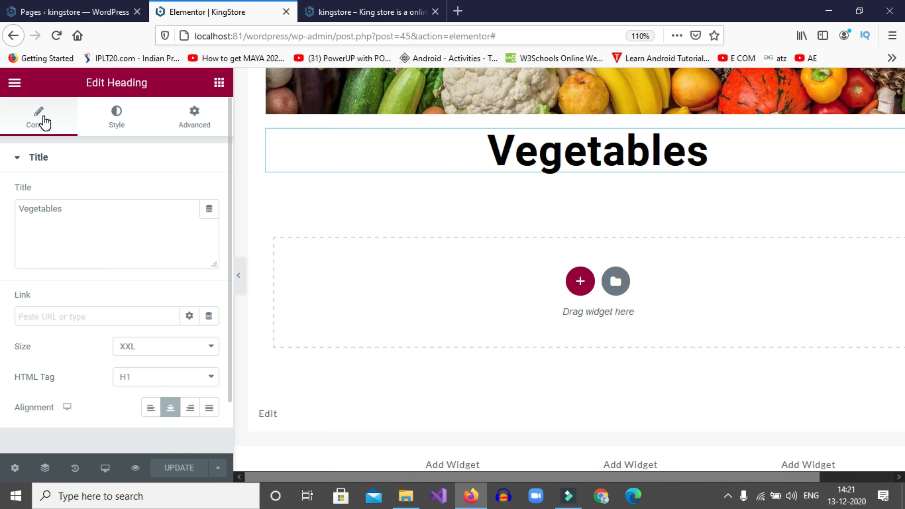
- Reload the live kingstore site and examine the Vegetables heading below the image
{"action": "left_click", "coordinate": [370, 12]}
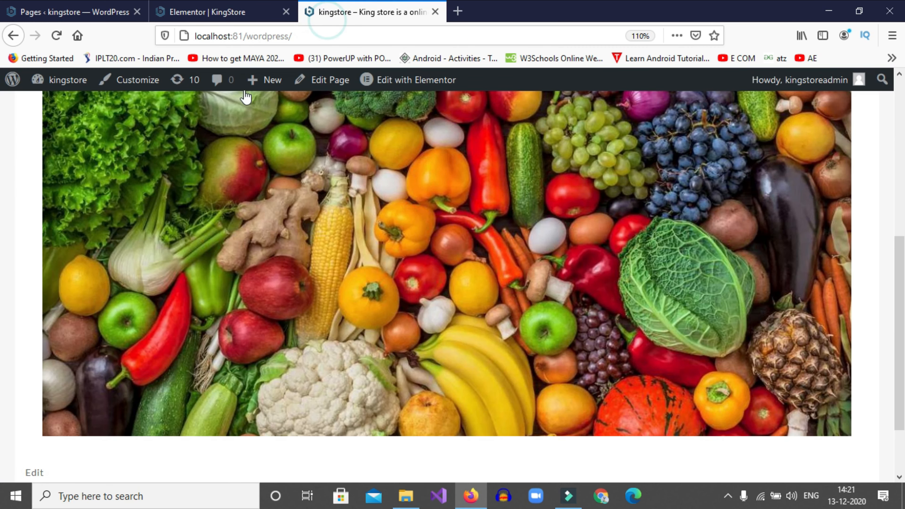
{"action": "scroll", "coordinate": [123, 165], "scroll_direction": "up", "scroll_amount": 2}
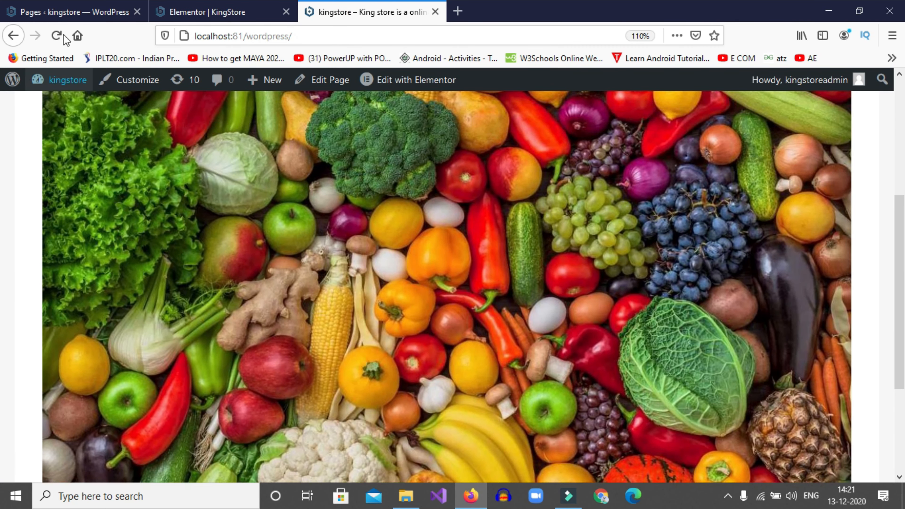
{"action": "left_click", "coordinate": [56, 35]}
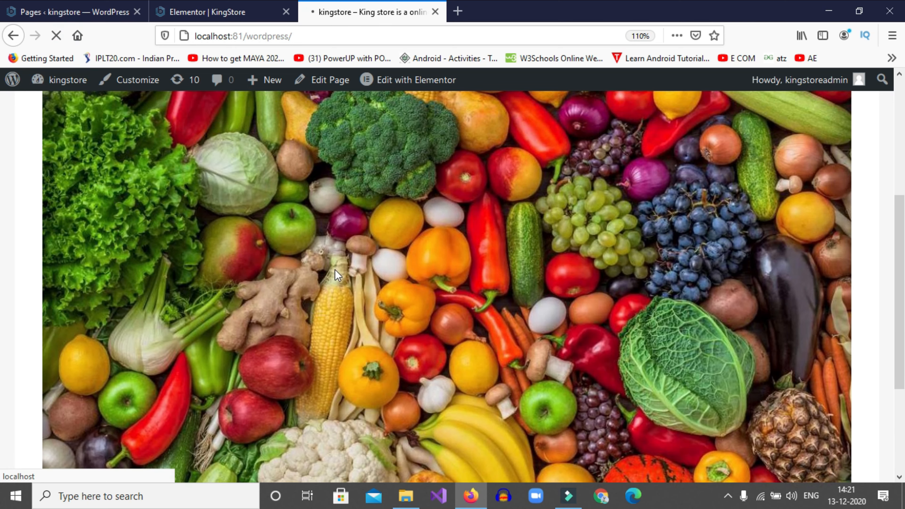
{"action": "scroll", "coordinate": [338, 274], "scroll_direction": "down", "scroll_amount": 4}
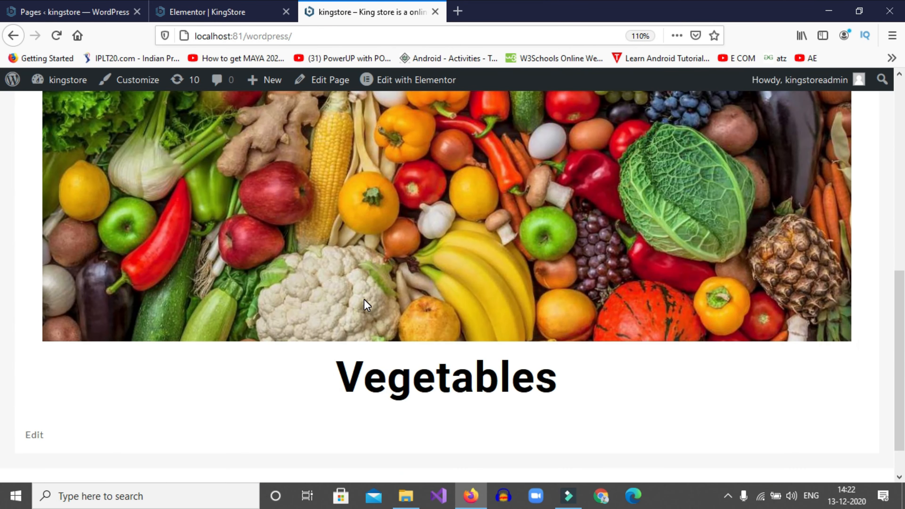
- Back in the Elementor editor, set the vegetable image's custom height to 100, apply it and update the page
{"action": "left_click", "coordinate": [218, 11]}
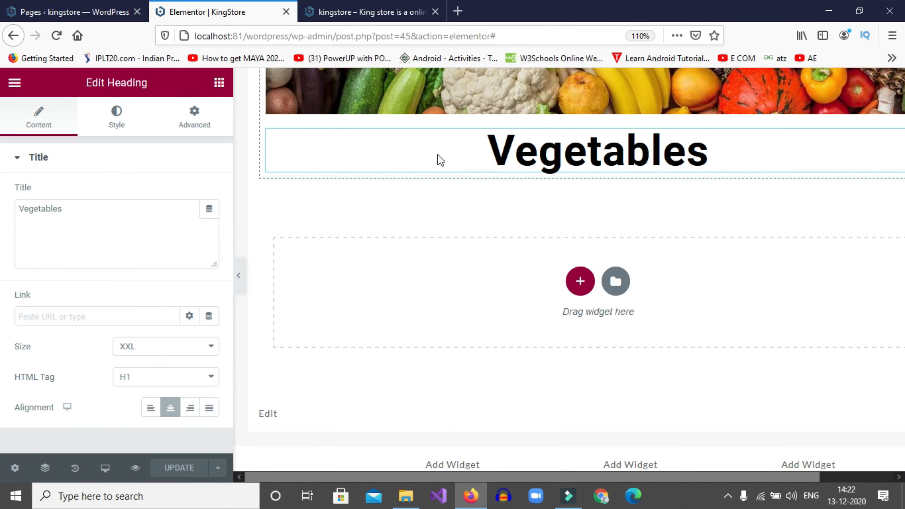
{"action": "scroll", "coordinate": [441, 161], "scroll_direction": "up", "scroll_amount": 5}
{"action": "left_click", "coordinate": [457, 202]}
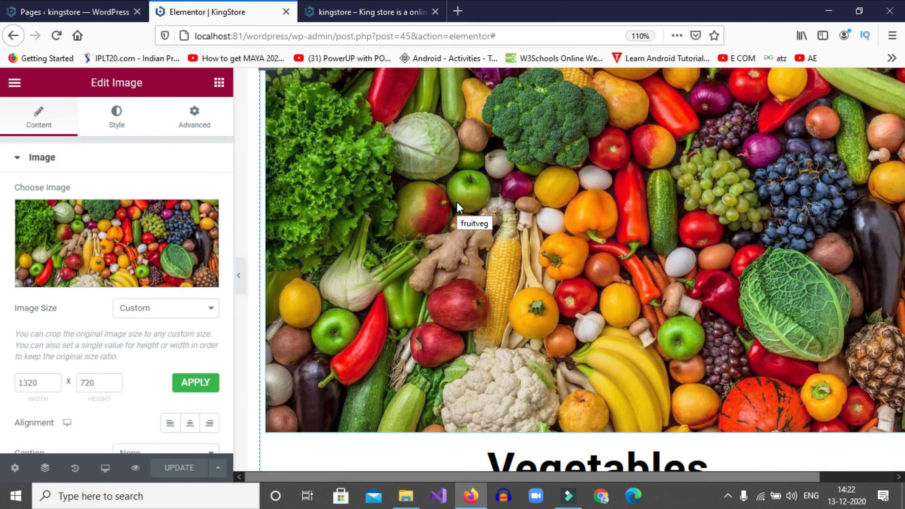
{"action": "scroll", "coordinate": [456, 202], "scroll_direction": "up", "scroll_amount": 5}
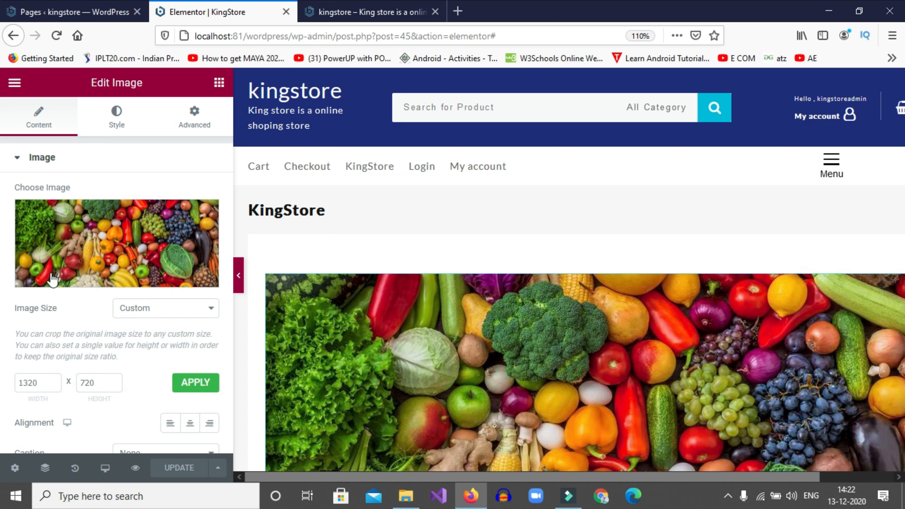
{"action": "mouse_move", "coordinate": [93, 223]}
{"action": "scroll", "coordinate": [168, 285], "scroll_direction": "down", "scroll_amount": 1}
{"action": "scroll", "coordinate": [145, 259], "scroll_direction": "up", "scroll_amount": 1}
{"action": "scroll", "coordinate": [109, 246], "scroll_direction": "down", "scroll_amount": 3}
{"action": "left_click_drag", "start_coordinate": [108, 246], "coordinate": [69, 247]}
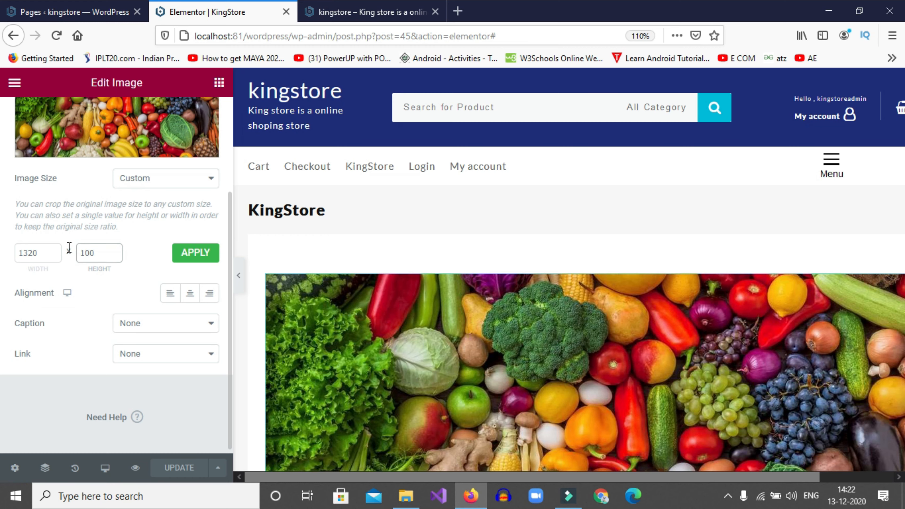
{"action": "left_click", "coordinate": [182, 262]}
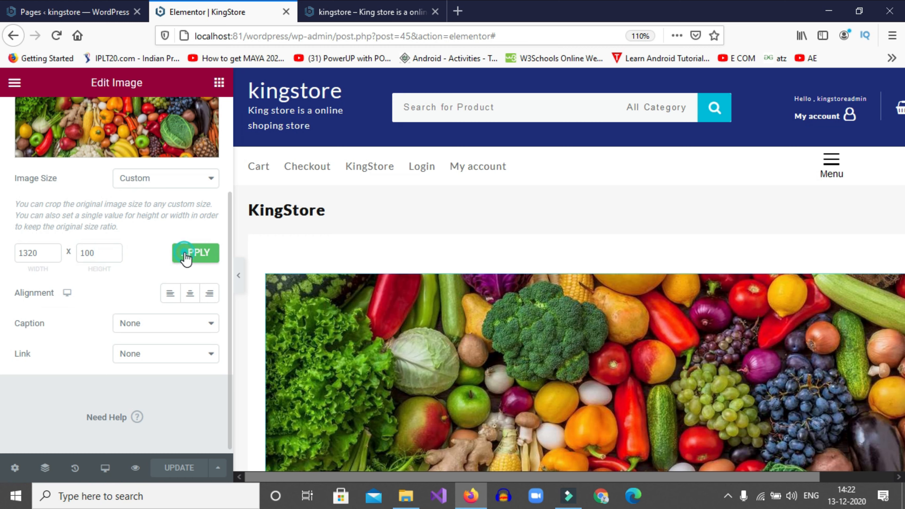
{"action": "scroll", "coordinate": [419, 335], "scroll_direction": "down", "scroll_amount": 3}
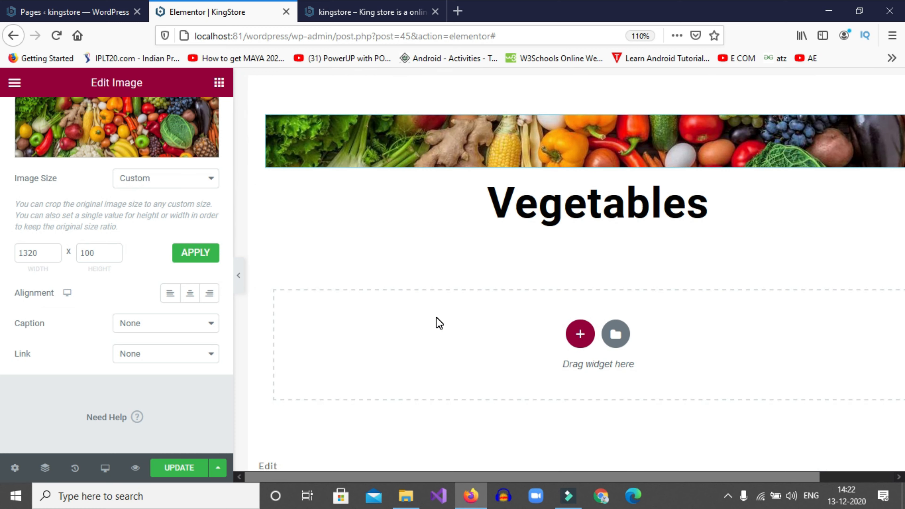
{"action": "scroll", "coordinate": [436, 319], "scroll_direction": "up", "scroll_amount": 3}
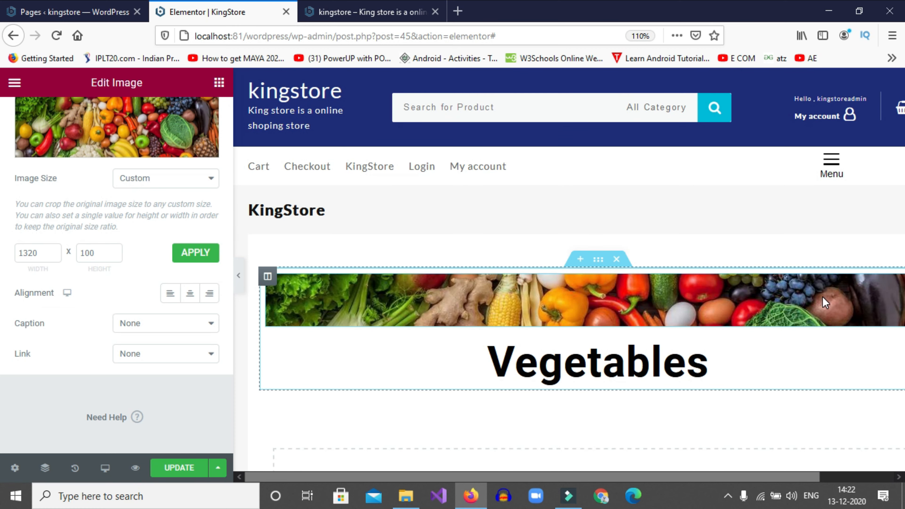
{"action": "left_click", "coordinate": [187, 472]}
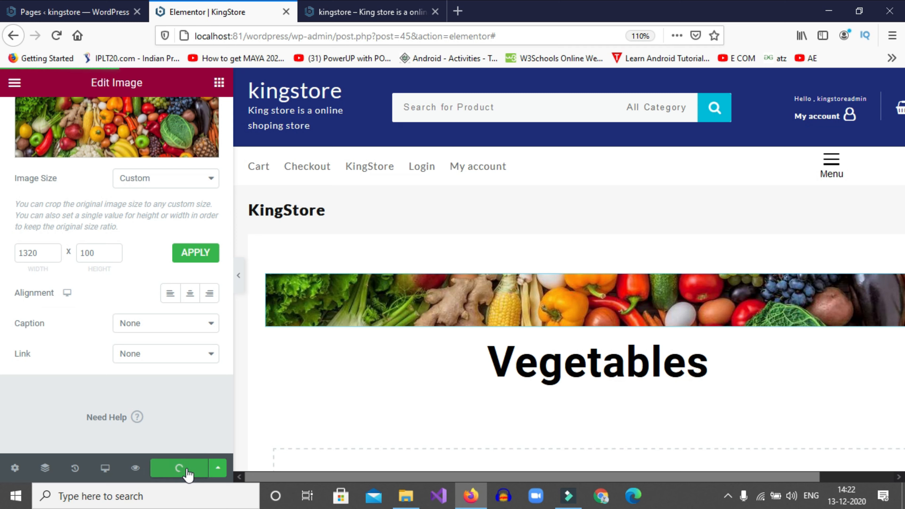
- Preview the page at the 360px mobile width and examine how the image and heading fit
{"action": "left_click", "coordinate": [104, 467]}
{"action": "left_click", "coordinate": [66, 432]}
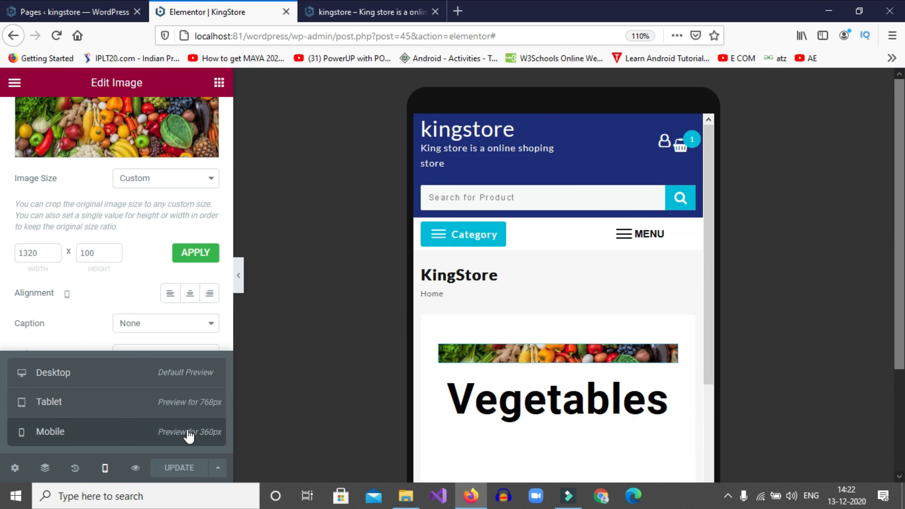
{"action": "scroll", "coordinate": [512, 347], "scroll_direction": "down", "scroll_amount": 2}
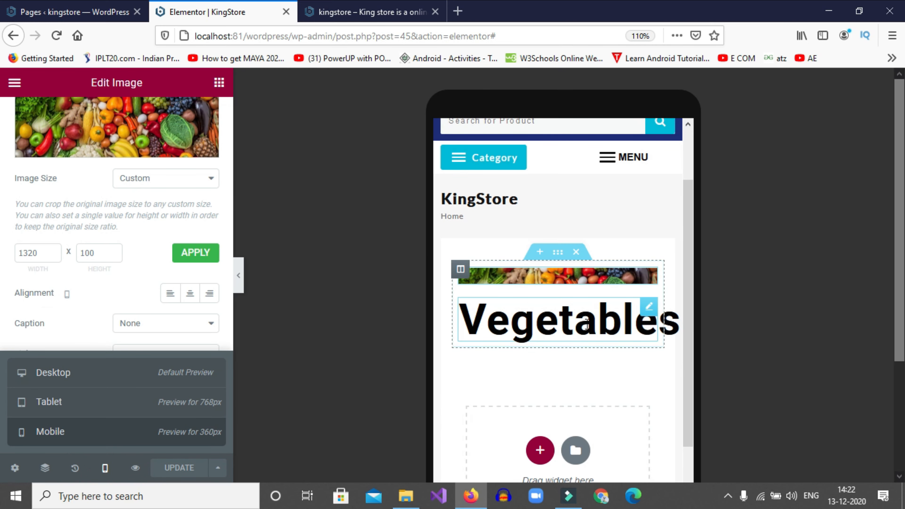
- Set the Vegetables heading's size to Medium and update the page
{"action": "left_click", "coordinate": [526, 323]}
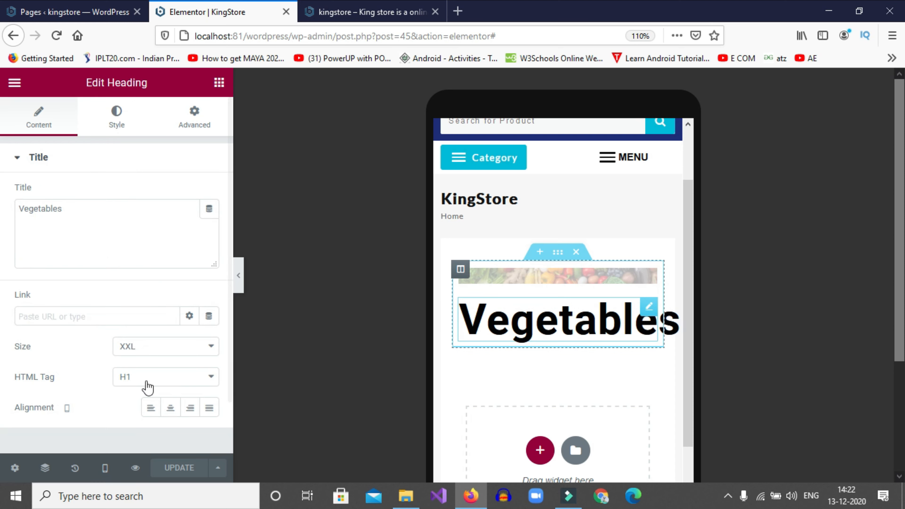
{"action": "left_click", "coordinate": [163, 347]}
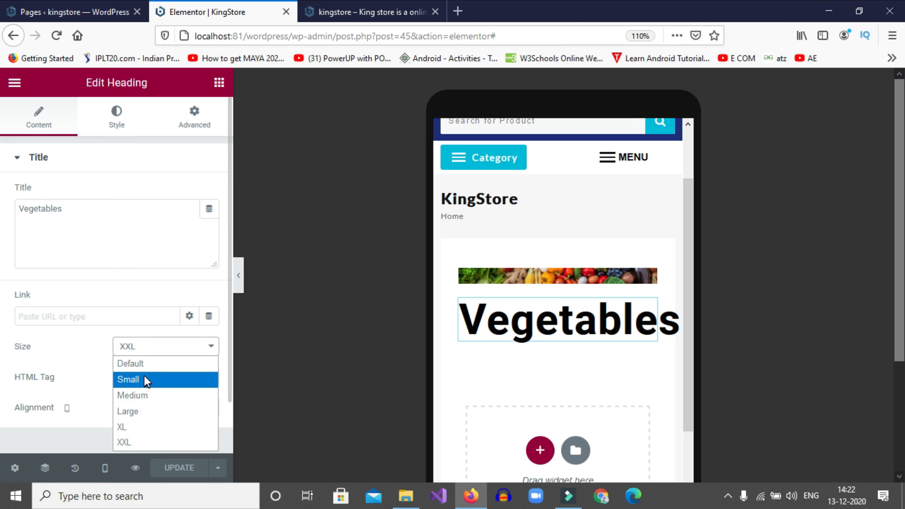
{"action": "left_click", "coordinate": [149, 394]}
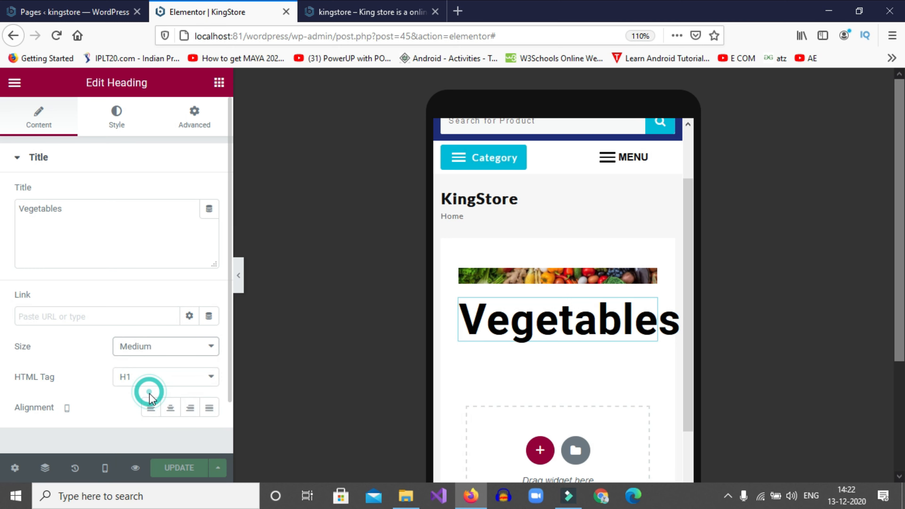
{"action": "left_click", "coordinate": [183, 351]}
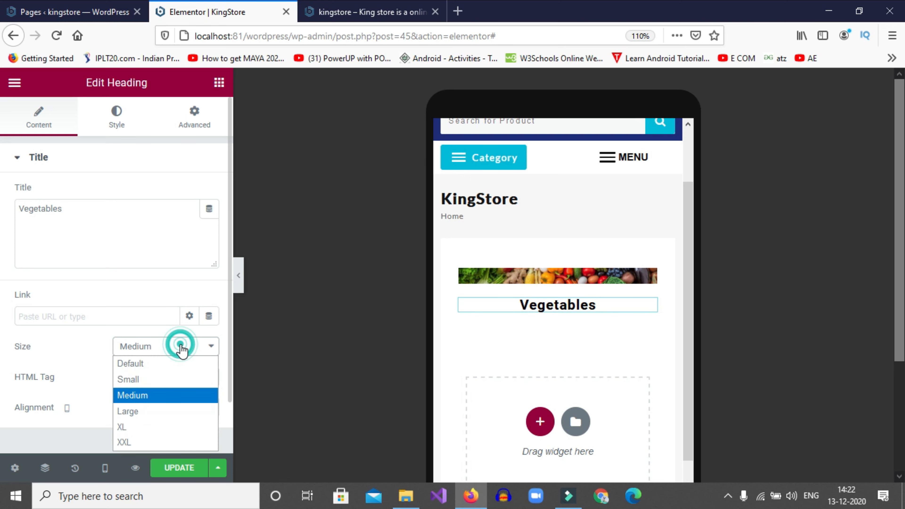
{"action": "left_click", "coordinate": [136, 398]}
- Return to the desktop preview, then reload the live kingstore site and review the image banner and heading
{"action": "left_click", "coordinate": [104, 469]}
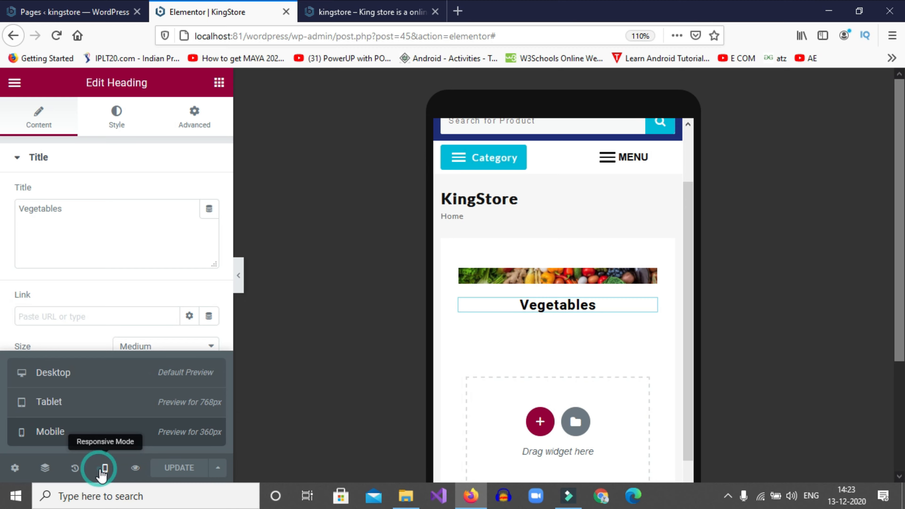
{"action": "left_click", "coordinate": [103, 372]}
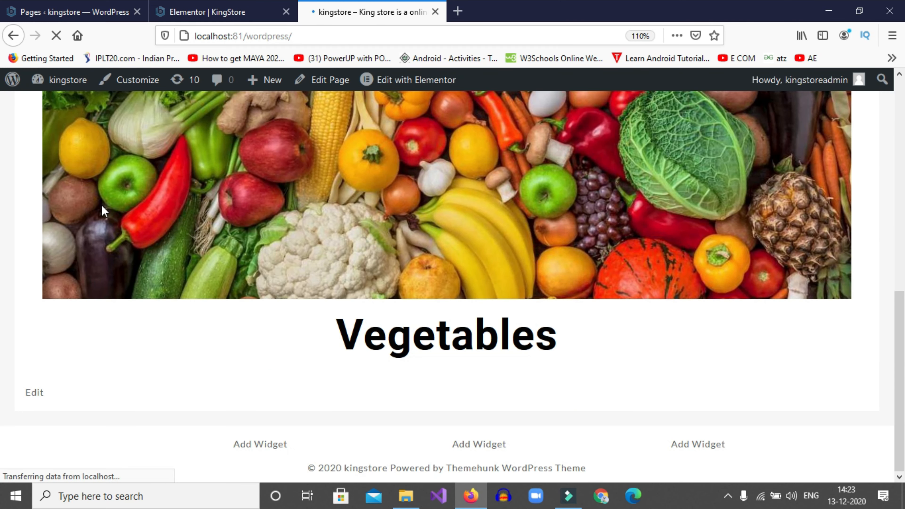
{"action": "scroll", "coordinate": [447, 333], "scroll_direction": "up", "scroll_amount": 5}
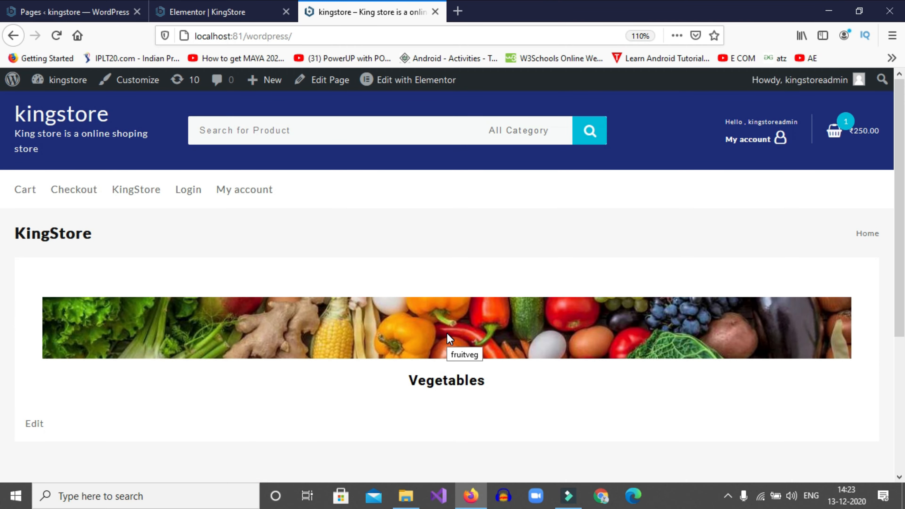
{"action": "scroll", "coordinate": [334, 317], "scroll_direction": "down", "scroll_amount": 3}
{"action": "scroll", "coordinate": [333, 316], "scroll_direction": "up", "scroll_amount": 3}
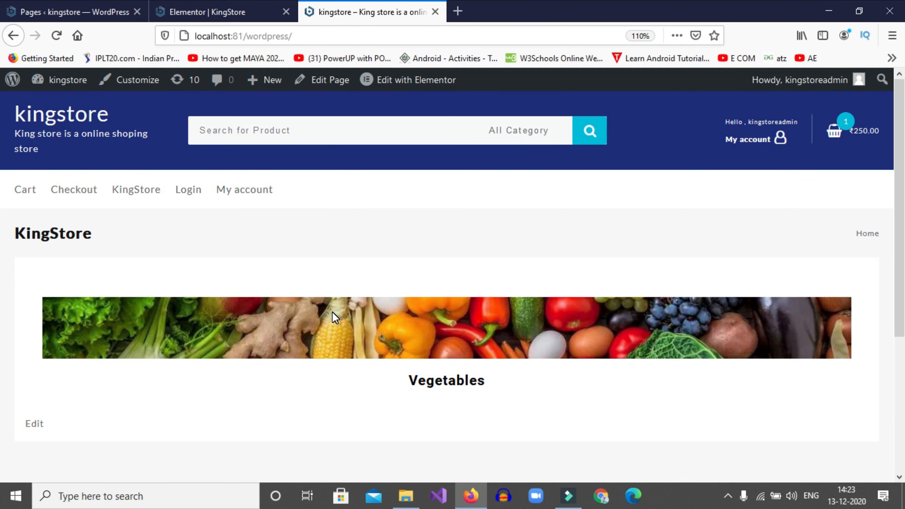